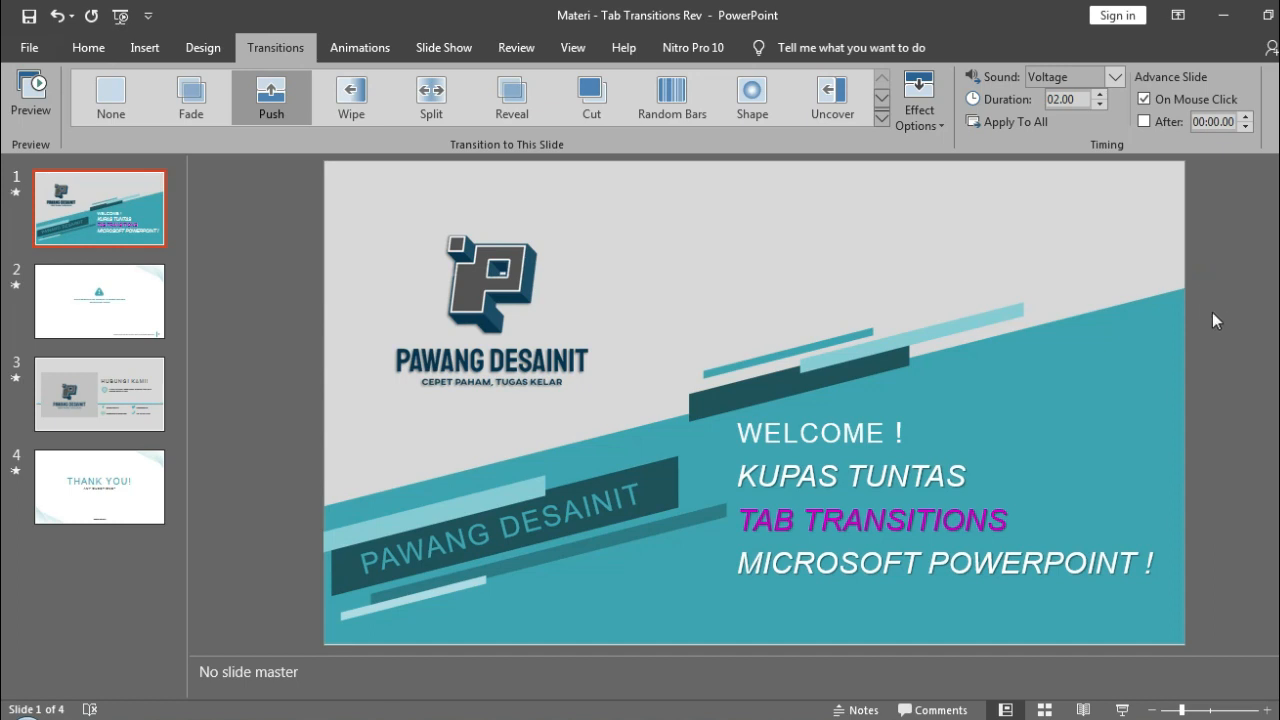
Set slide 2 to advance automatically after 5 seconds and turn off advancing on mouse click.
left_click(1128, 709)
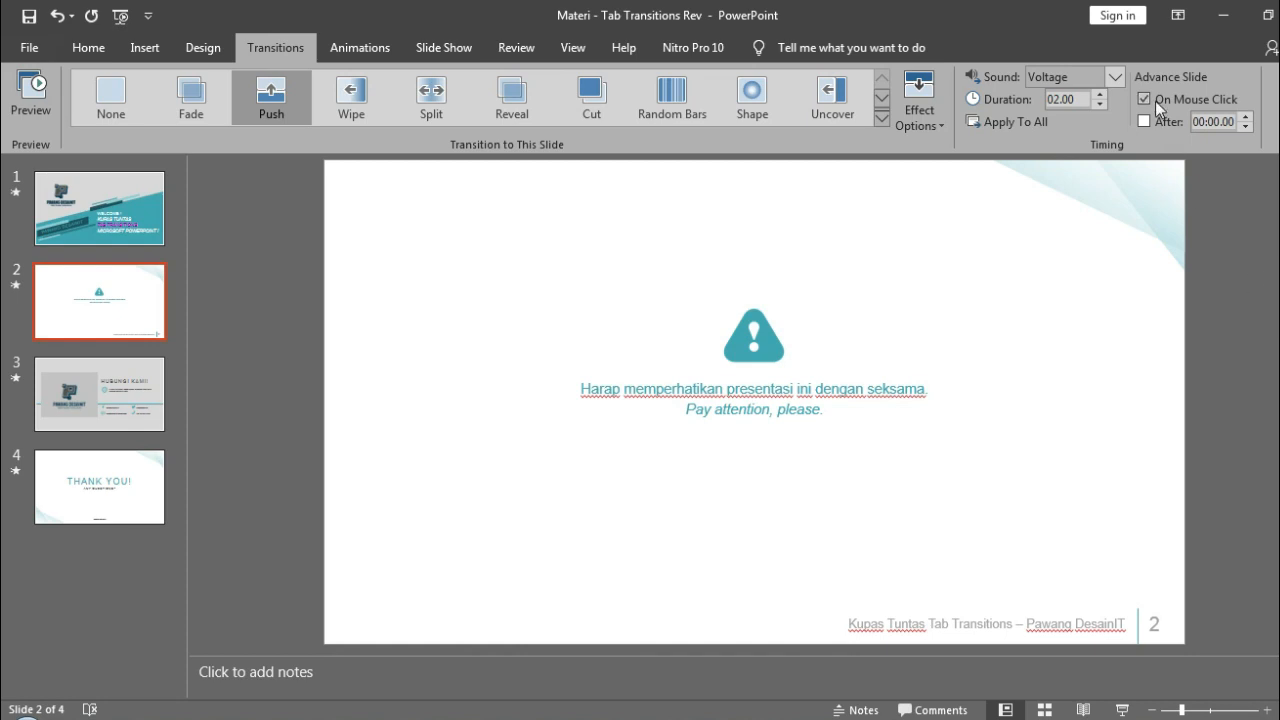
left_click(1145, 100)
left_click(1146, 126)
left_click(1229, 123)
left_click(1235, 123)
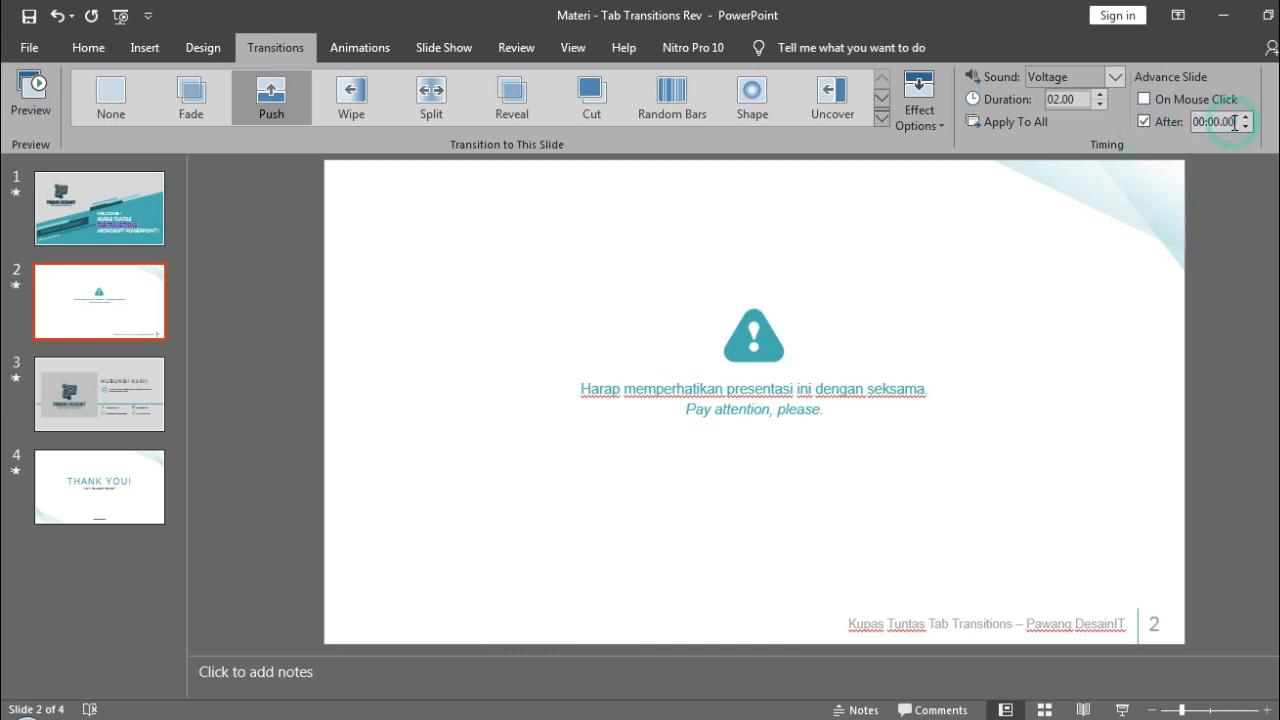
left_click_drag(1235, 123, 1211, 128)
type("5")
key("Return")
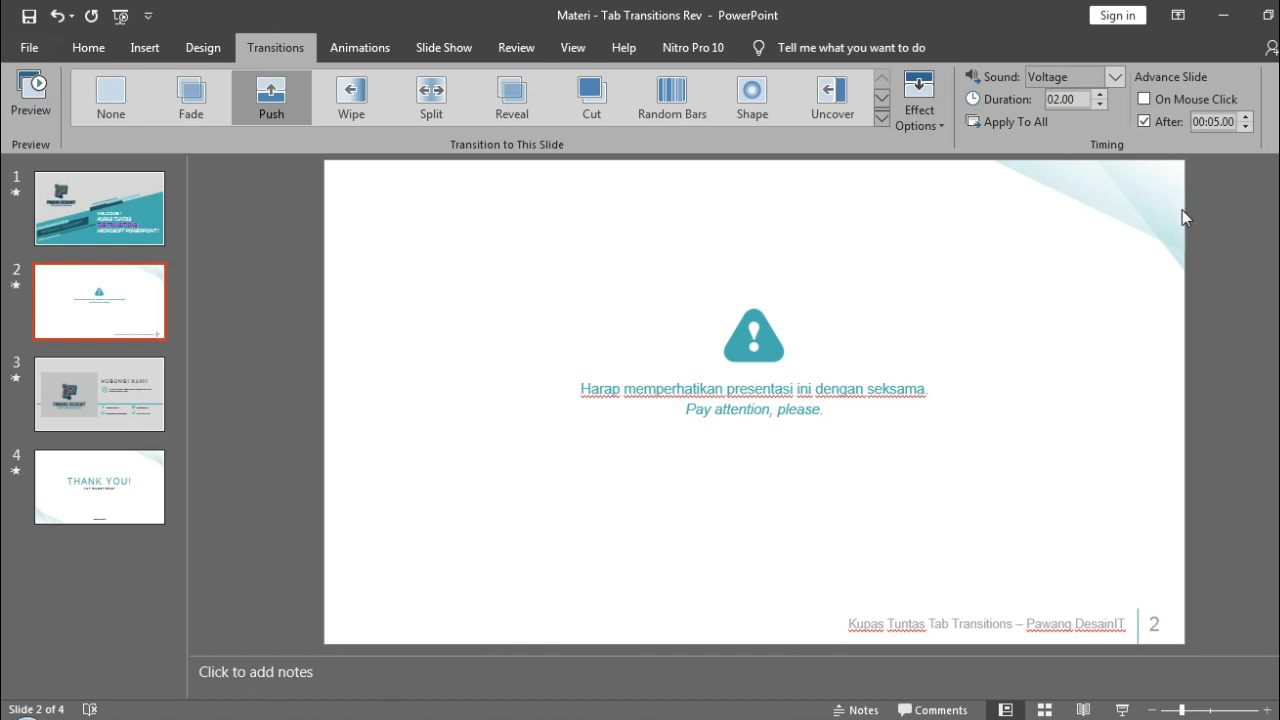
Turn off advancing on mouse click for slide 1 and make it advance automatically after 5 seconds.
left_click(112, 188)
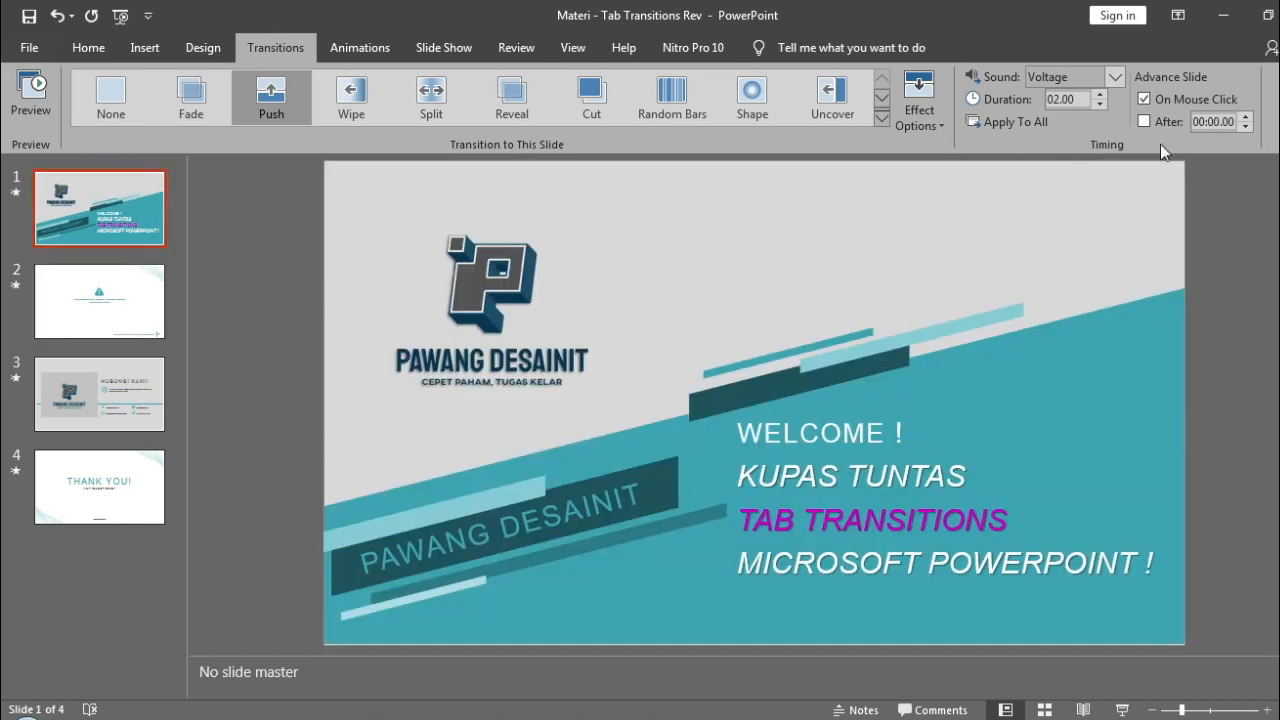
left_click(1158, 102)
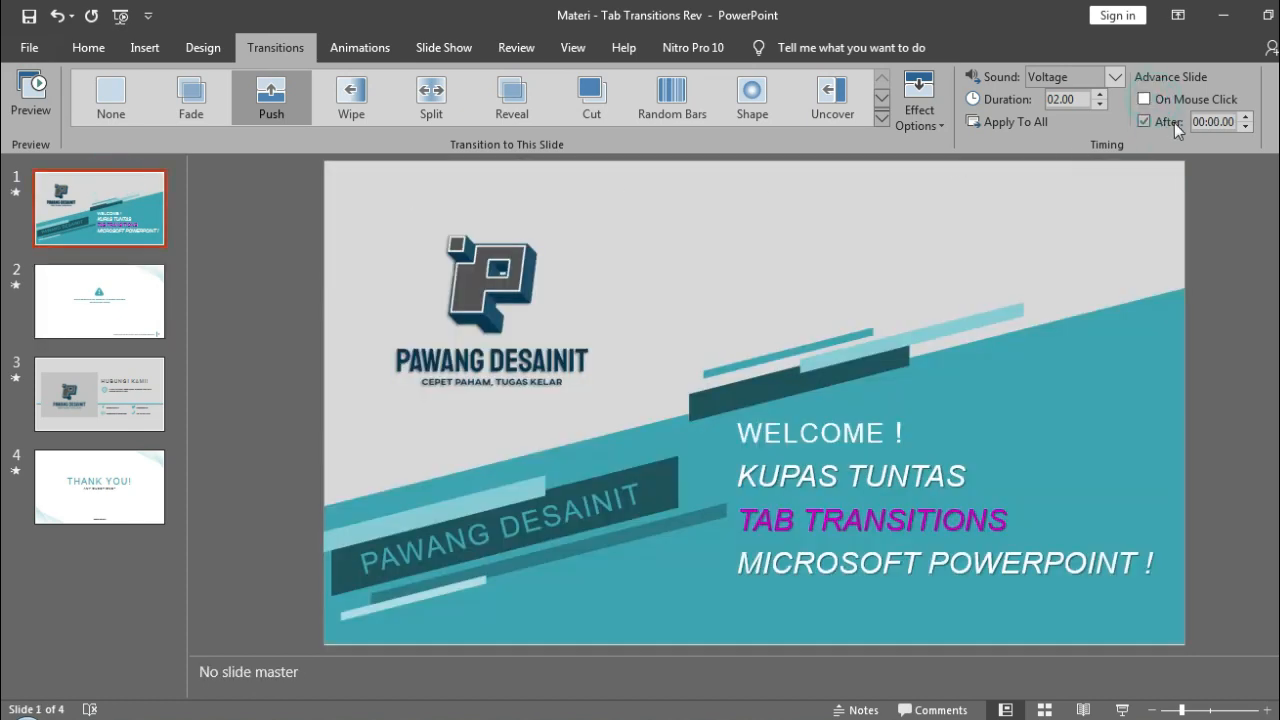
double_click(1226, 122)
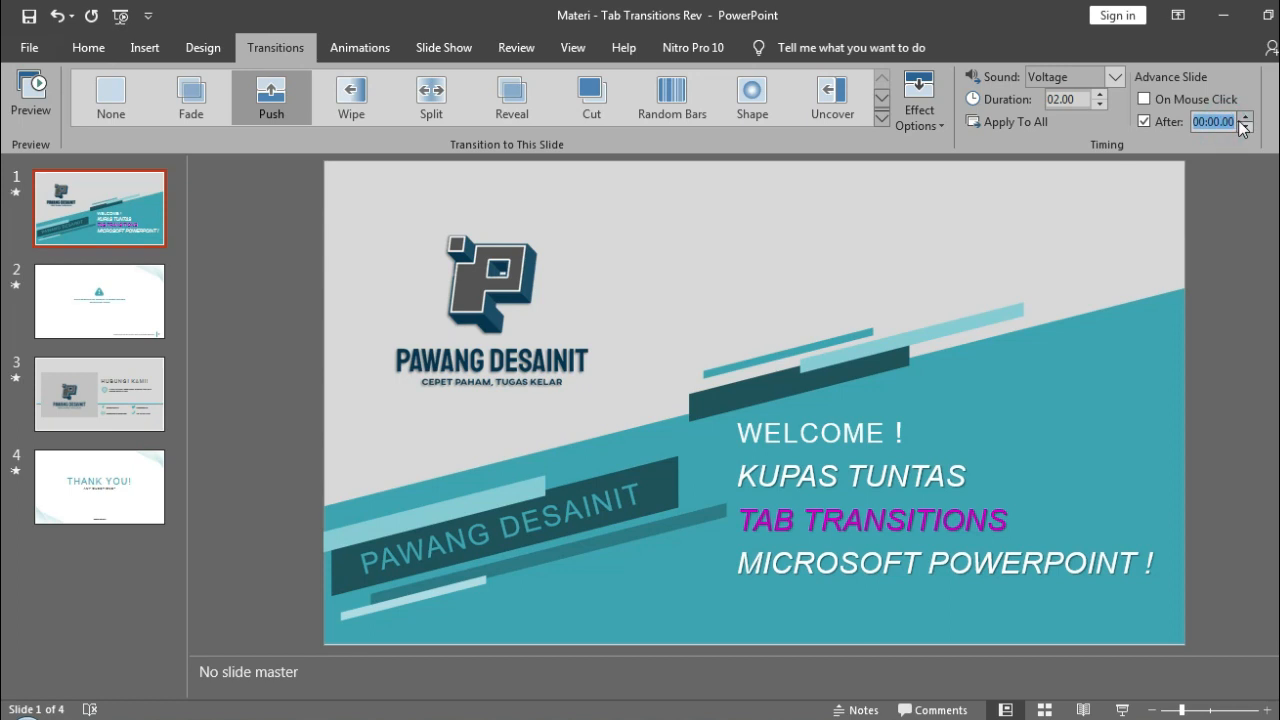
type("5")
key("Return")
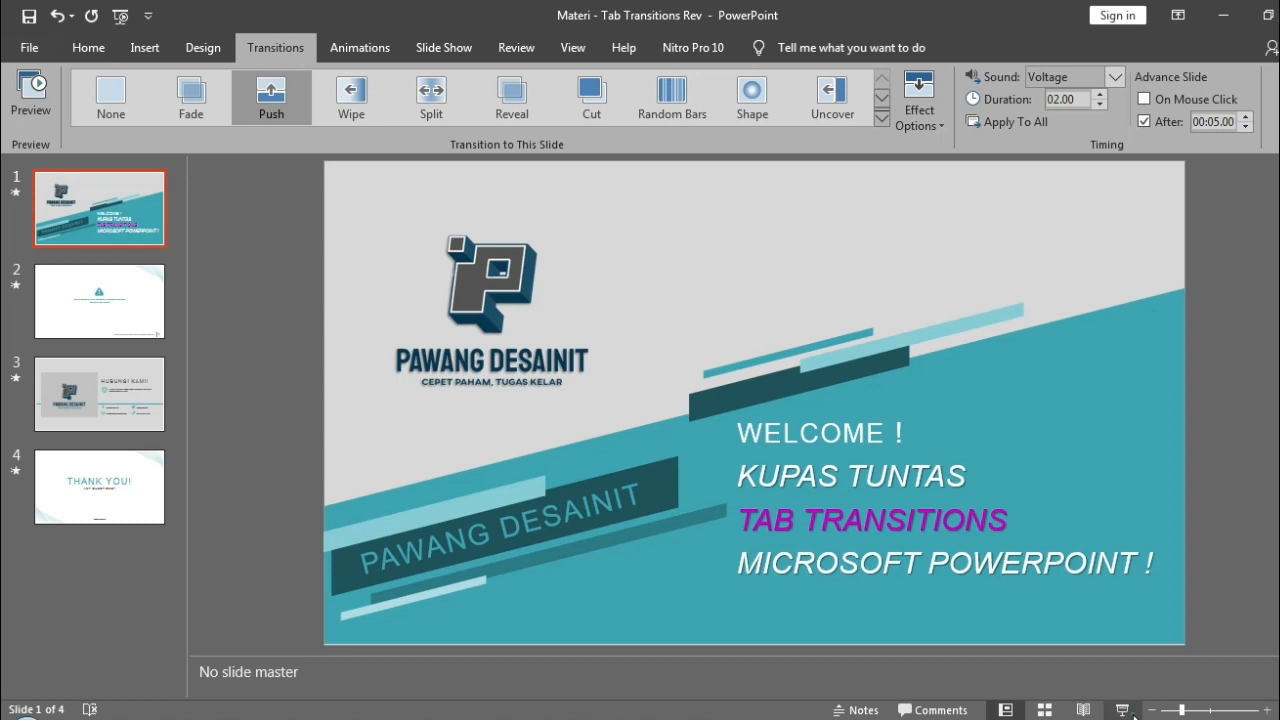
Play the slide show from the first slide, dismiss the Windows color scheme dialog, and exit the show.
key("F5")
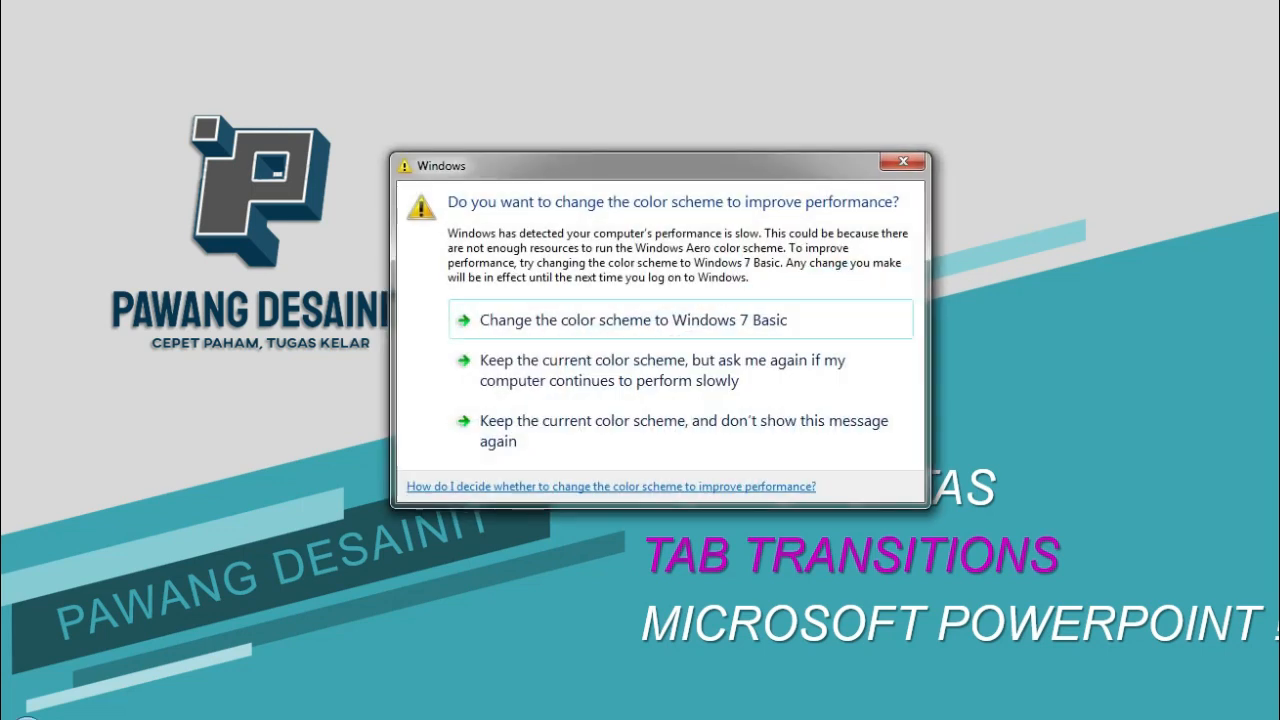
left_click(906, 162)
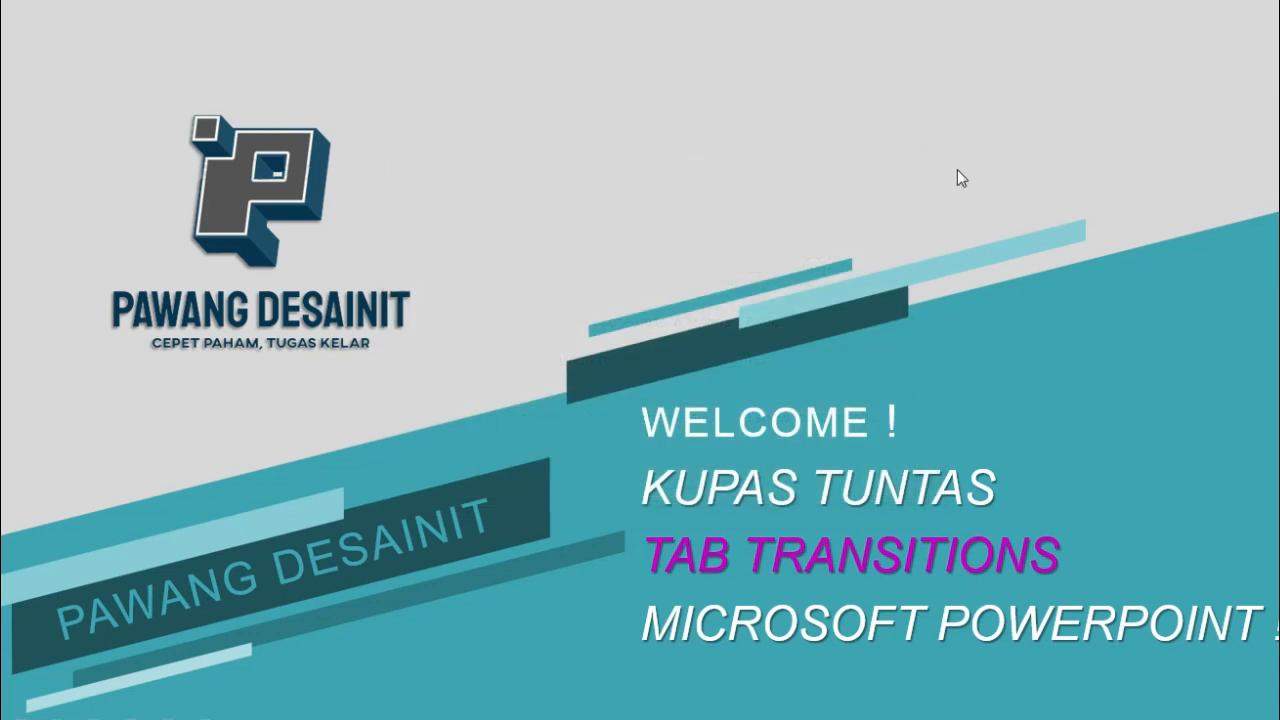
key("Escape")
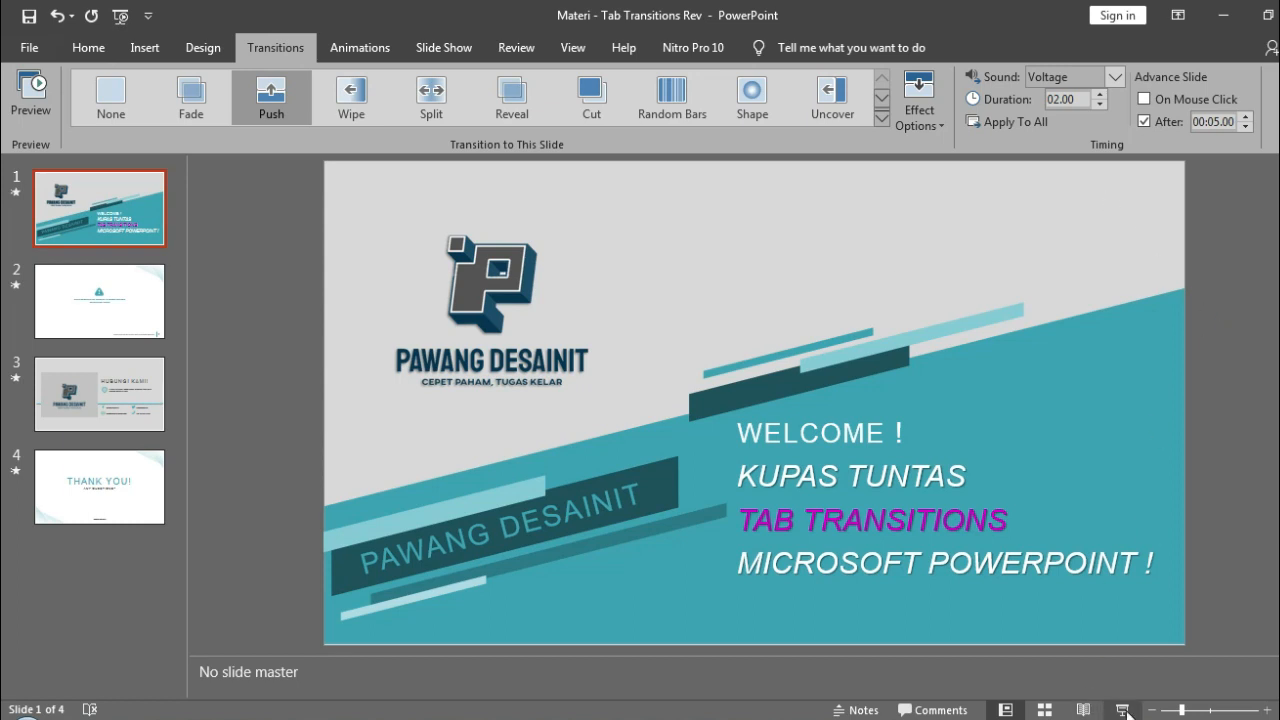
left_click(1232, 124)
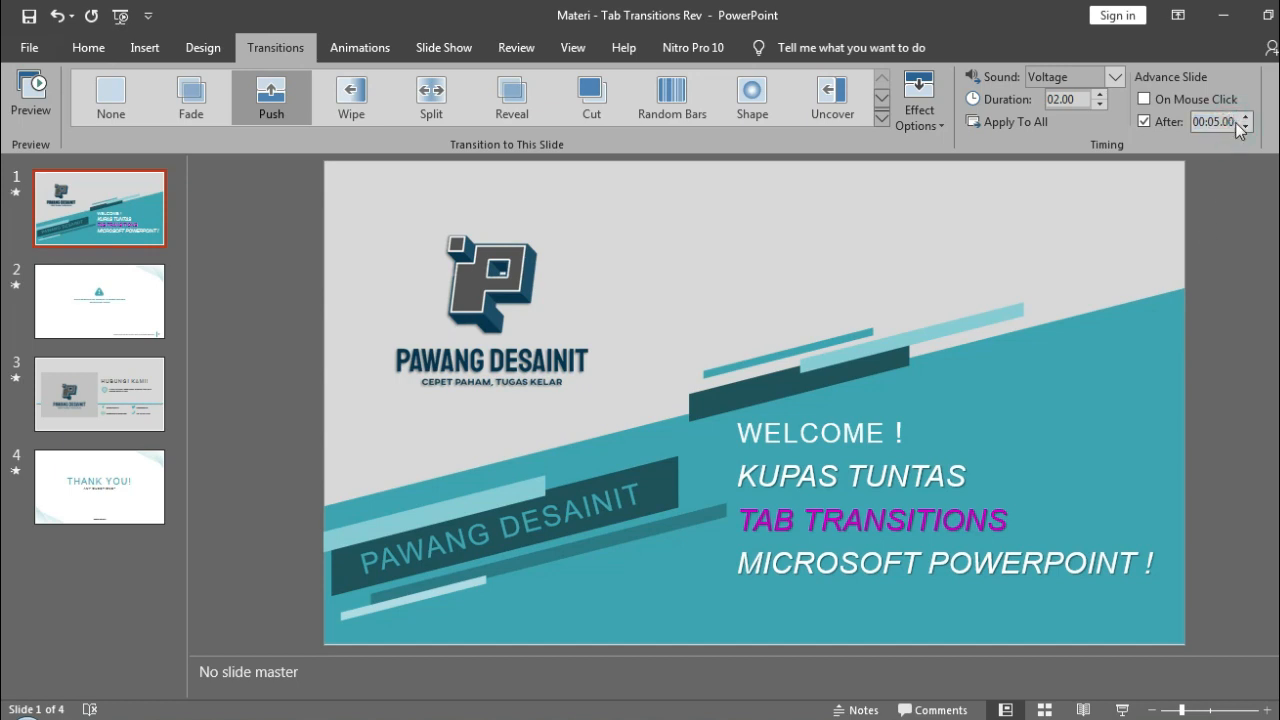
left_click(1232, 282)
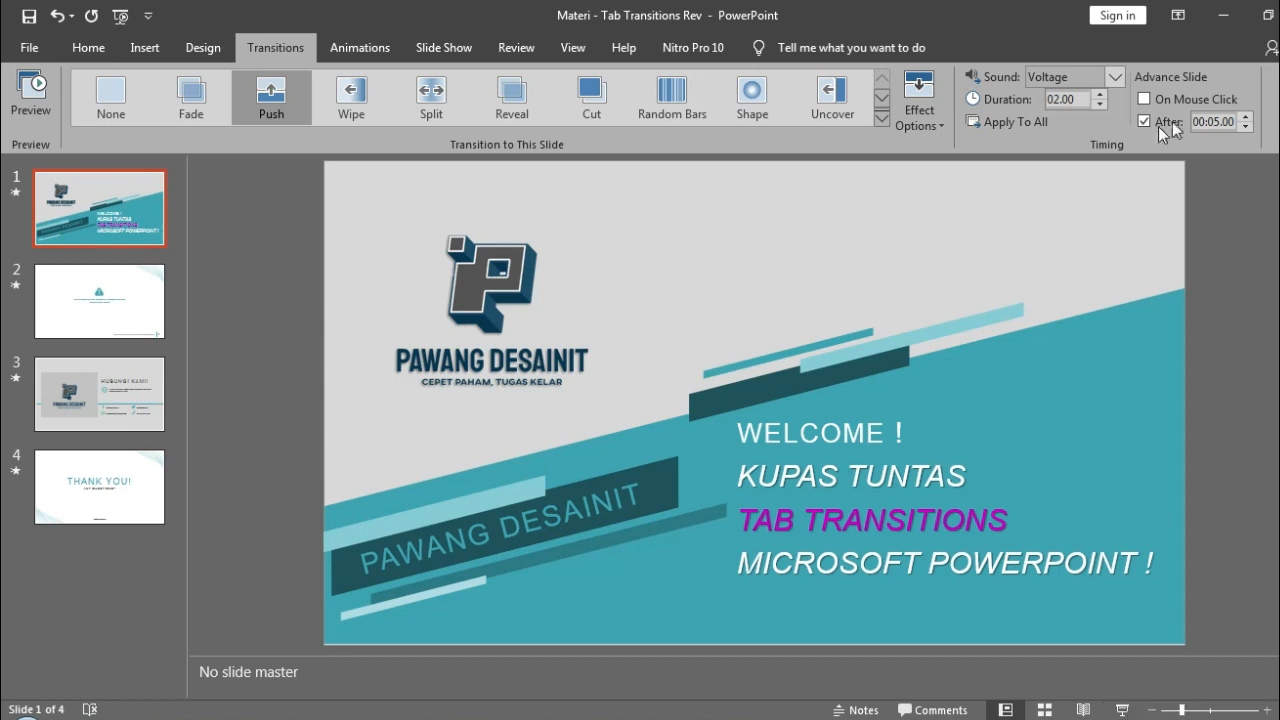
left_click(1220, 129)
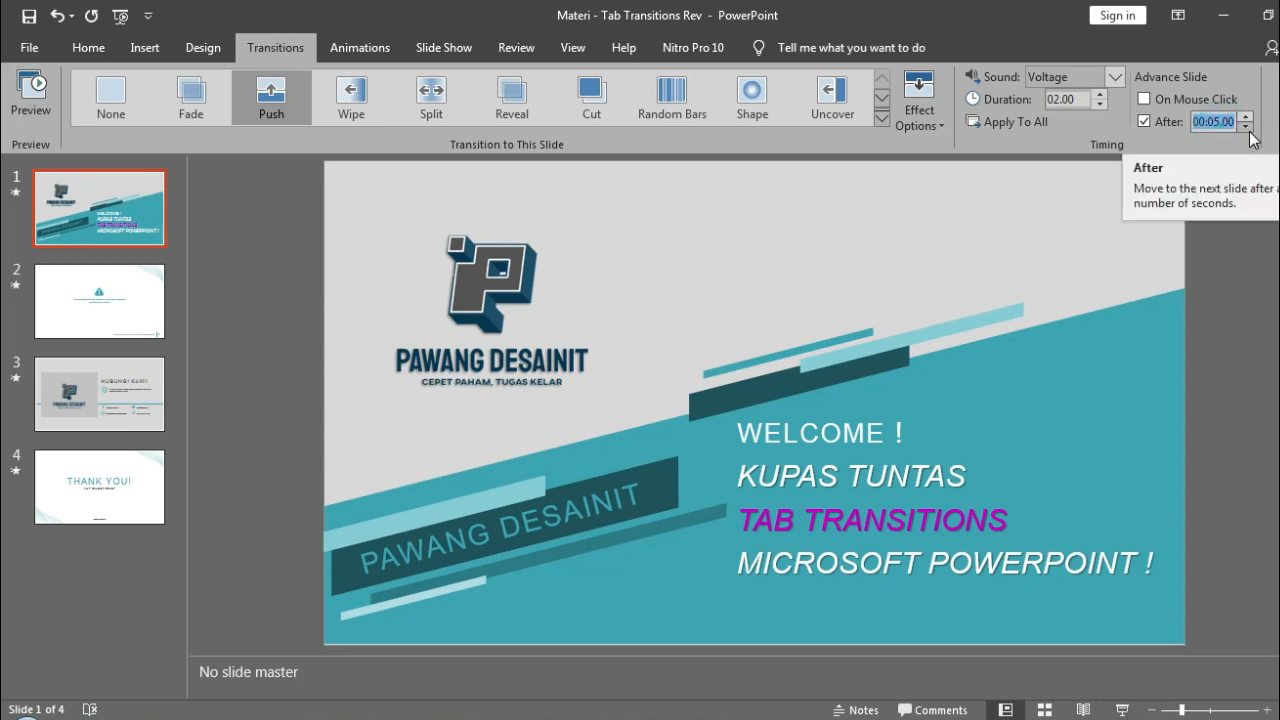
left_click(1230, 130)
left_click(1223, 200)
Play the slide show from slide 1 through slide 3 to check the advance timing, and exit it.
left_click(1124, 709)
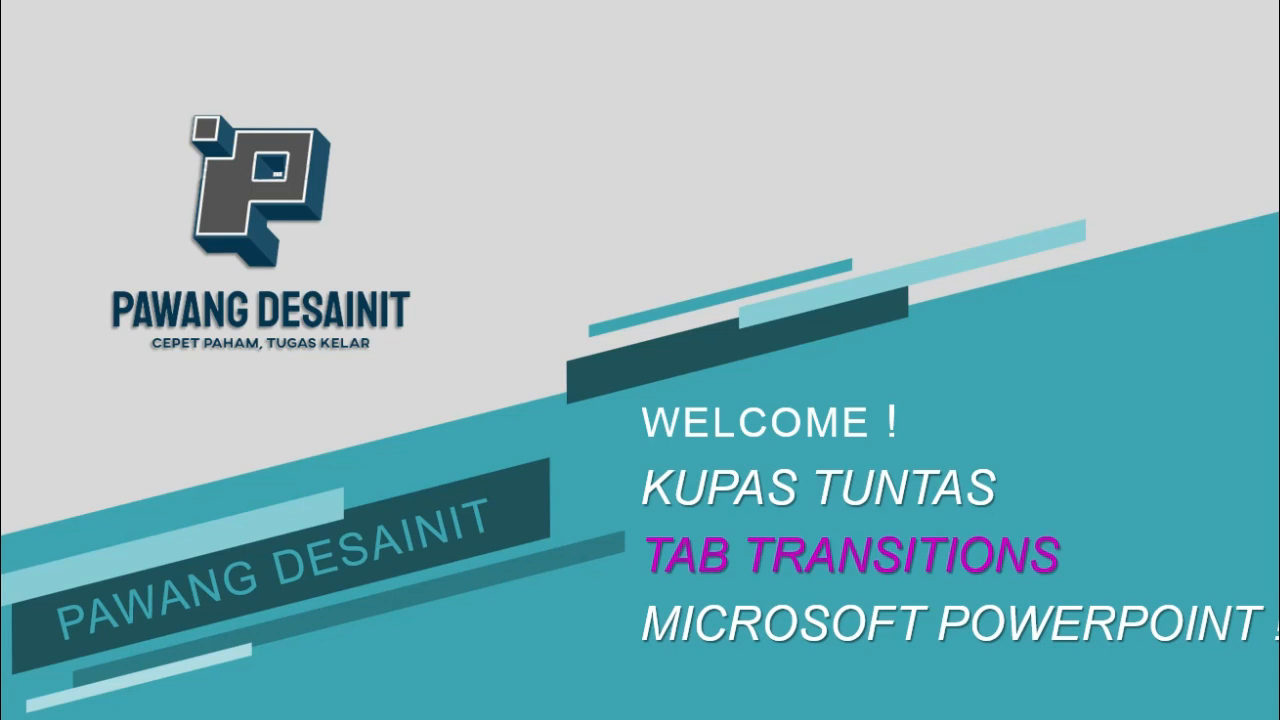
key("Right")
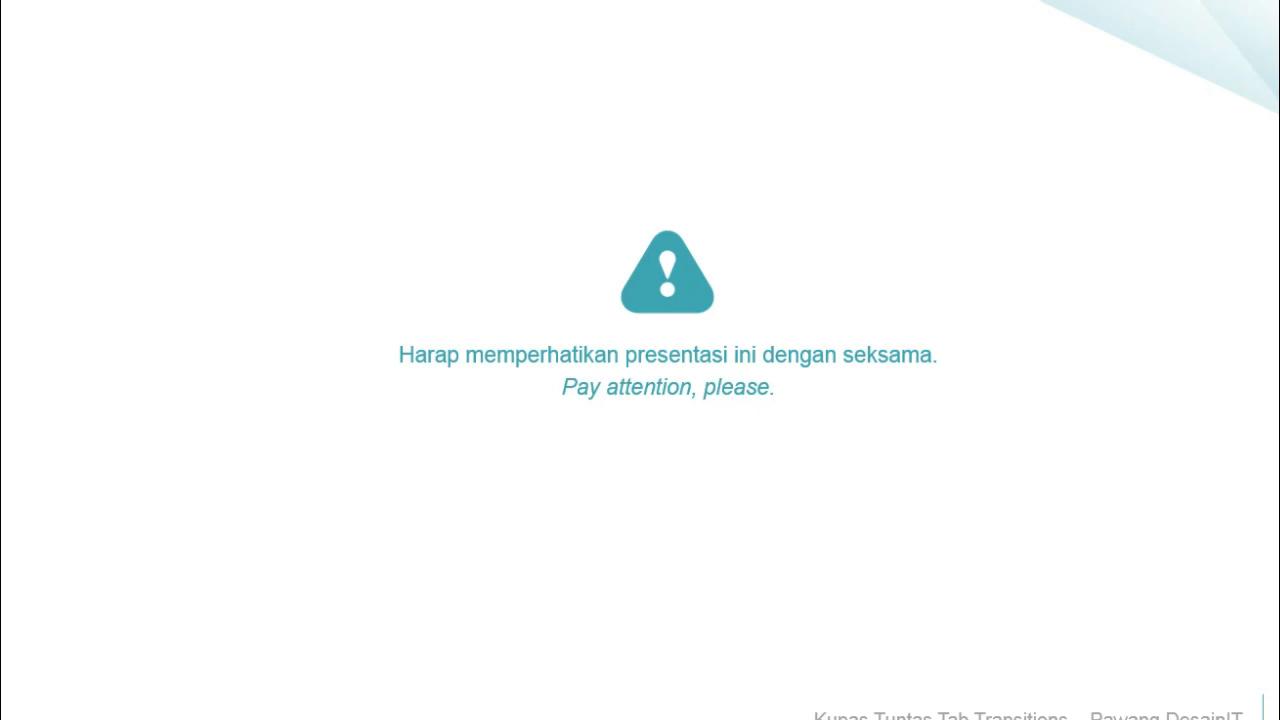
key("Right")
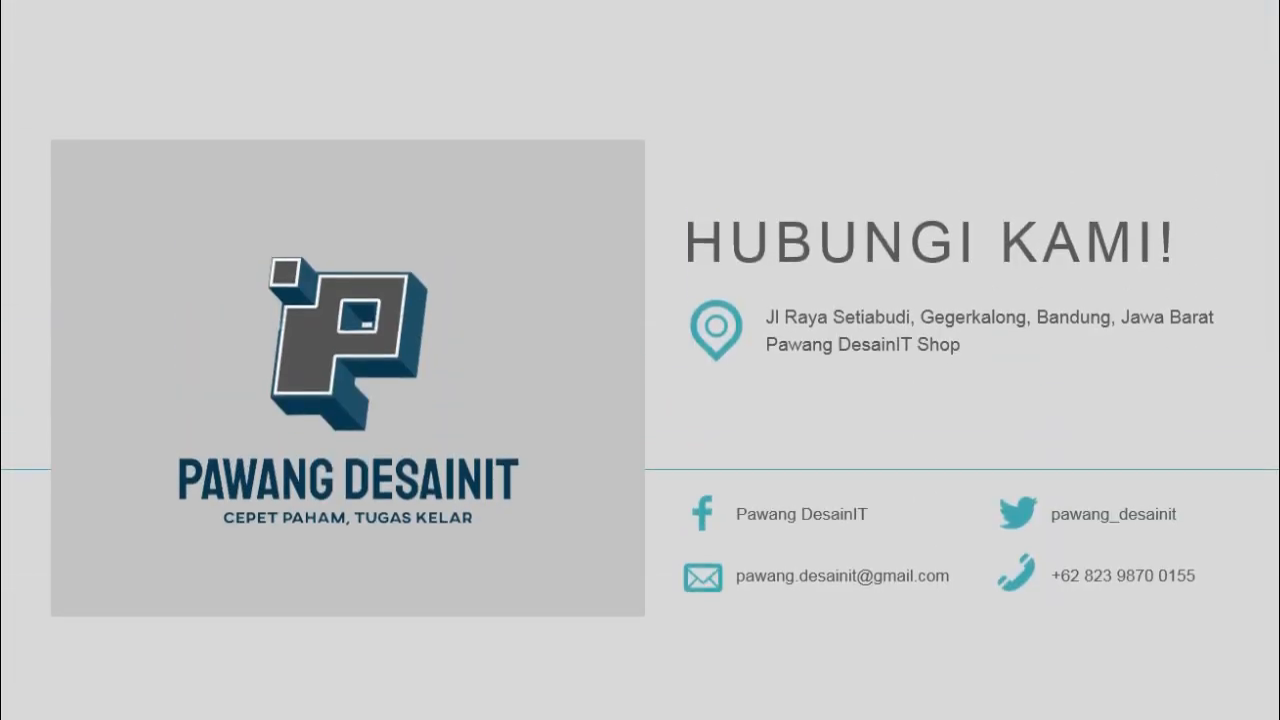
key("Escape")
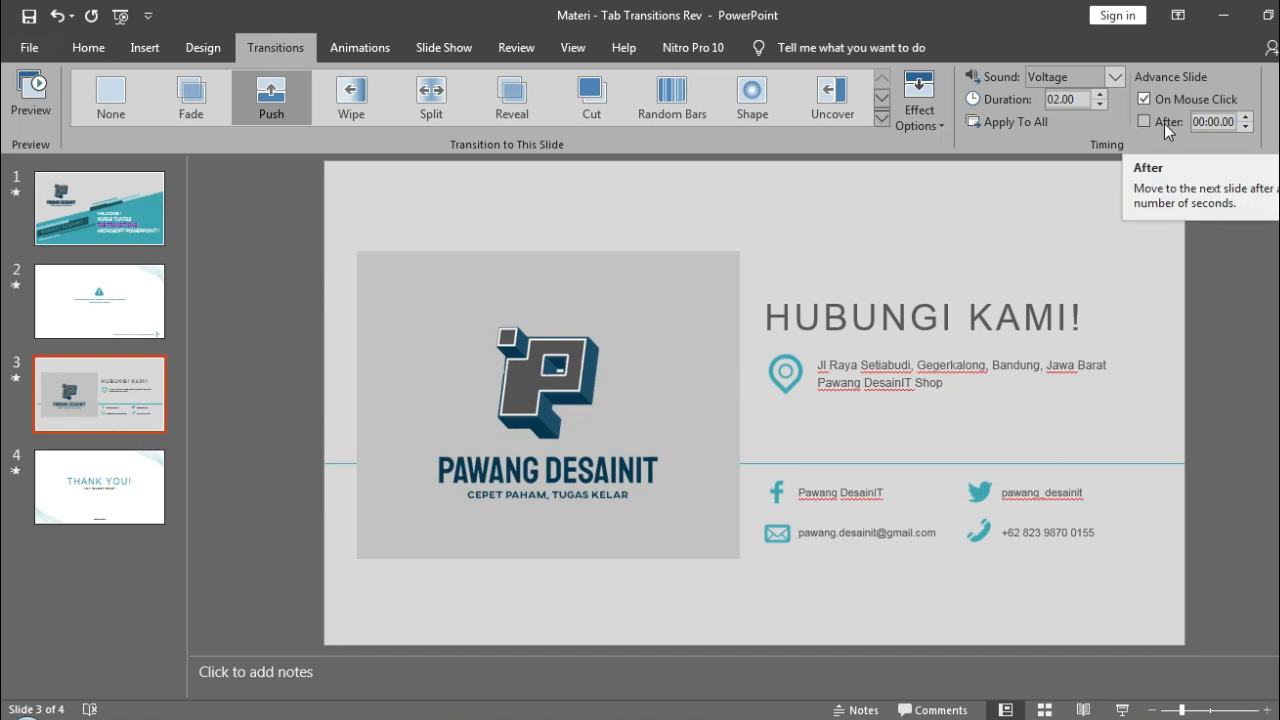
Set slide 3 to advance automatically after 7 seconds.
left_click(1246, 117)
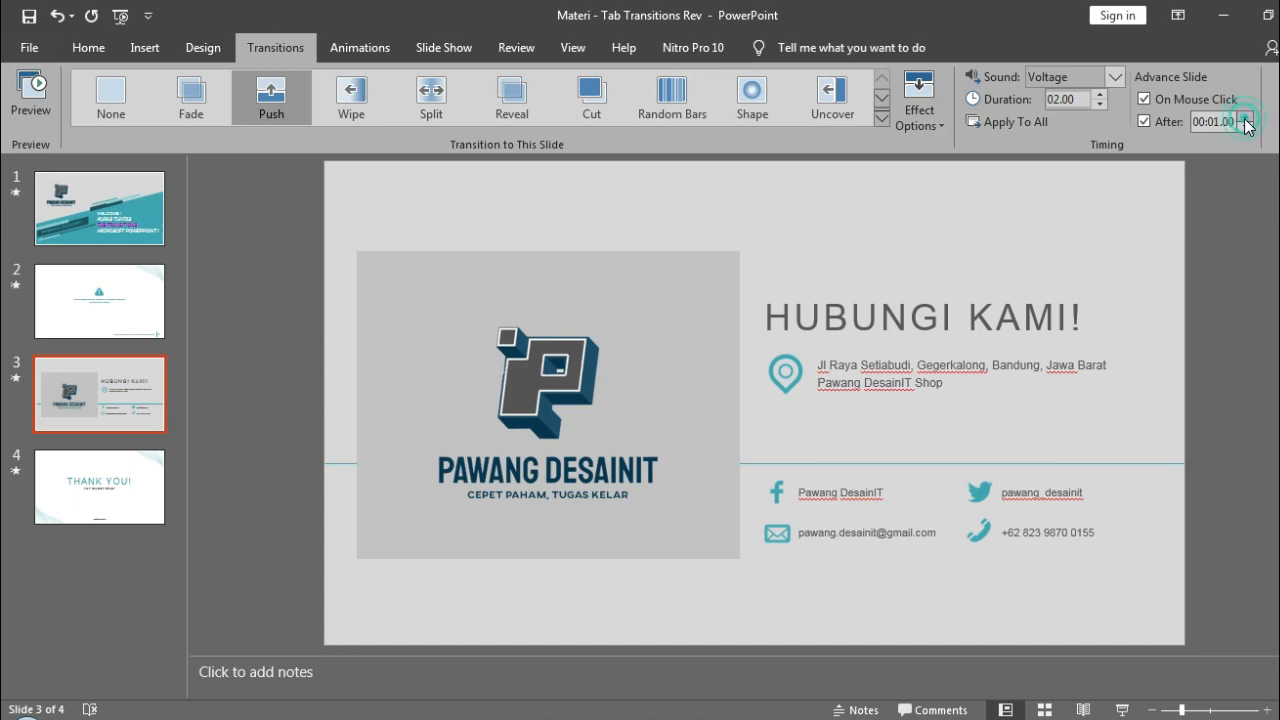
left_click(1246, 128)
left_click(1158, 121)
left_click(1246, 117)
left_click(1246, 117)
left_click(1246, 117)
left_click(1246, 117)
left_click(1246, 117)
left_click(1246, 117)
left_click(1246, 117)
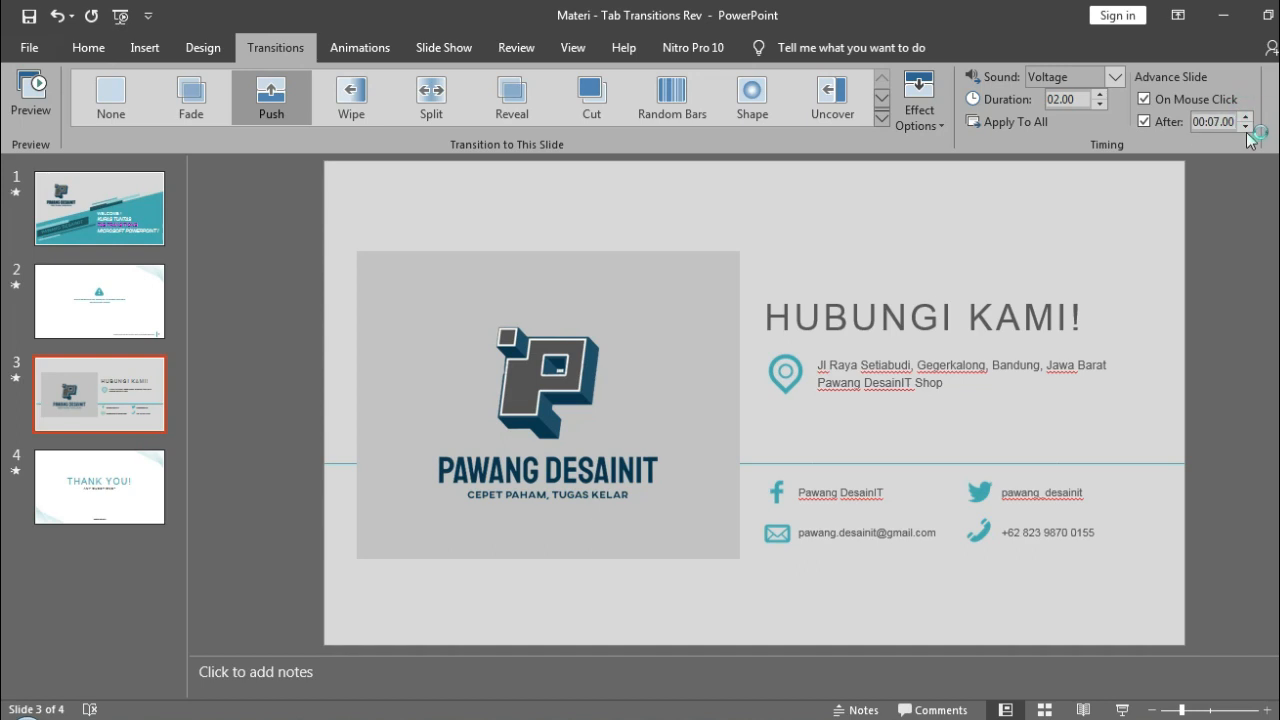
Lower slide 3's automatic advance time to 1 second and turn off both the timed and the mouse-click advance options.
left_click(1249, 128)
left_click(1249, 128)
left_click(1249, 128)
left_click(1249, 128)
left_click(1249, 128)
left_click(1249, 128)
left_click(1144, 121)
left_click(1158, 100)
left_click(1158, 124)
left_click(1145, 121)
left_click(1145, 99)
left_click(1233, 233)
Compare the advance timing settings of slides 1, 3 and 4.
left_click(128, 224)
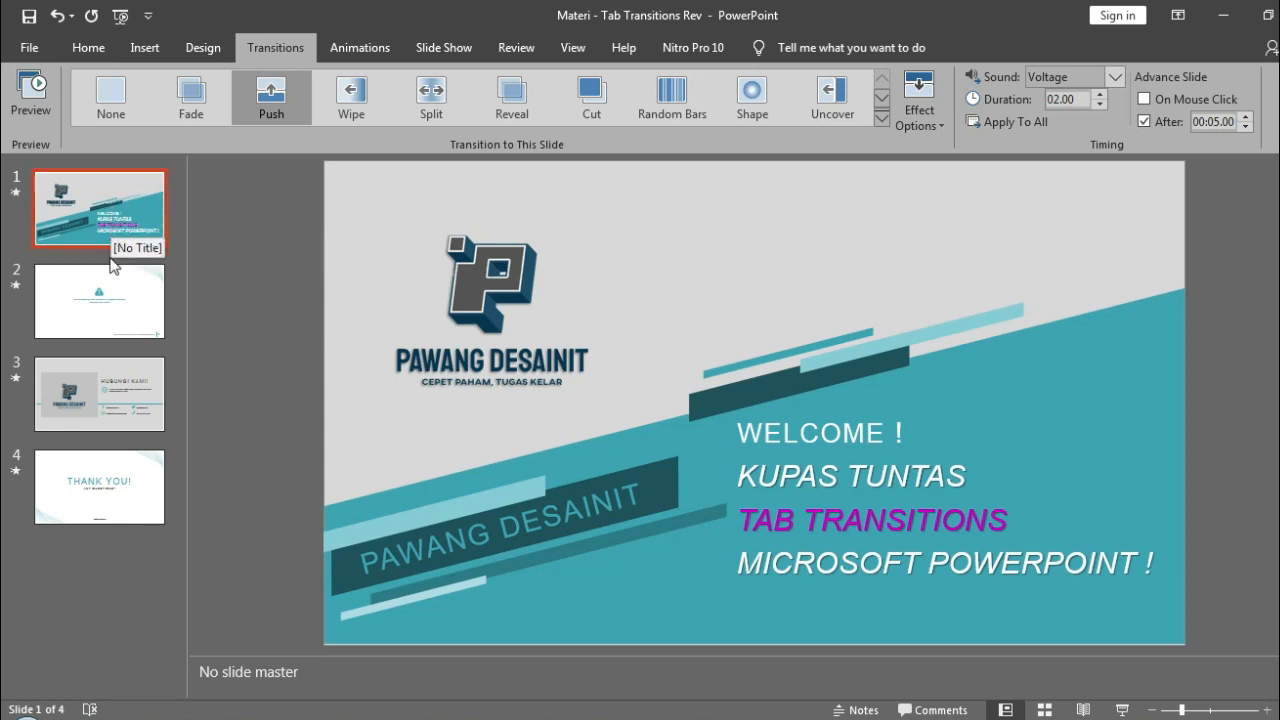
left_click(115, 395)
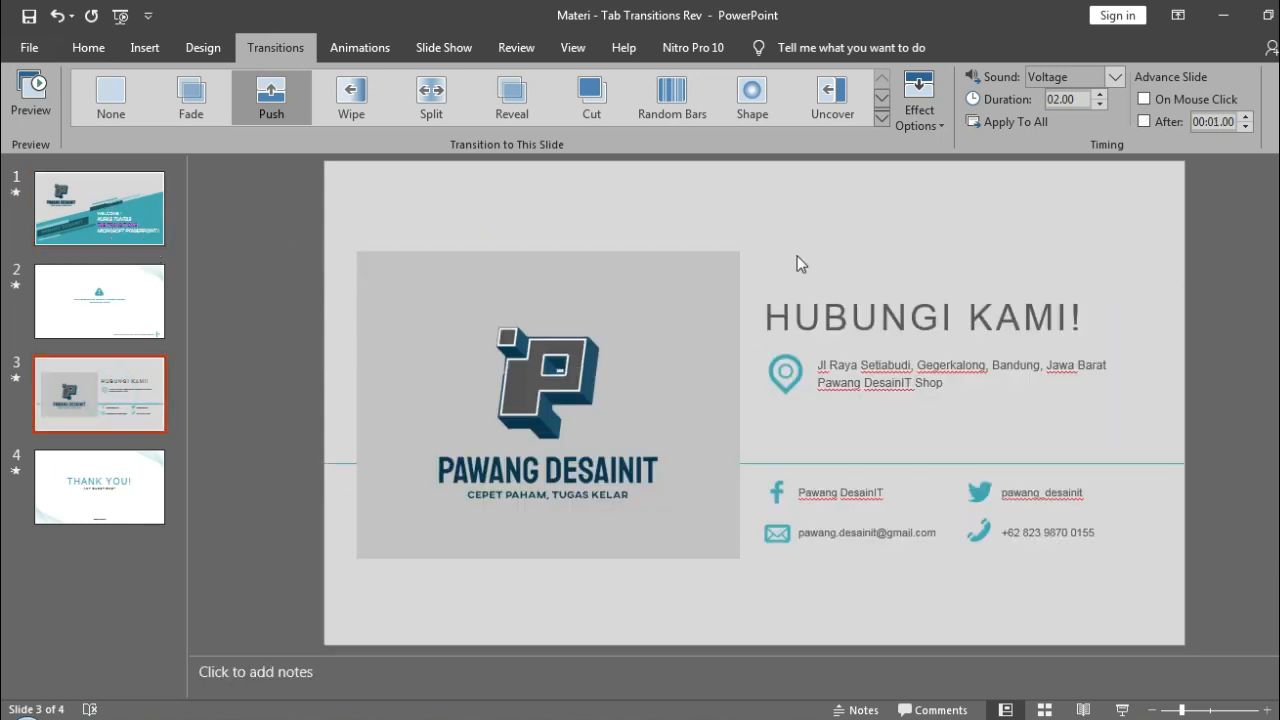
left_click(103, 496)
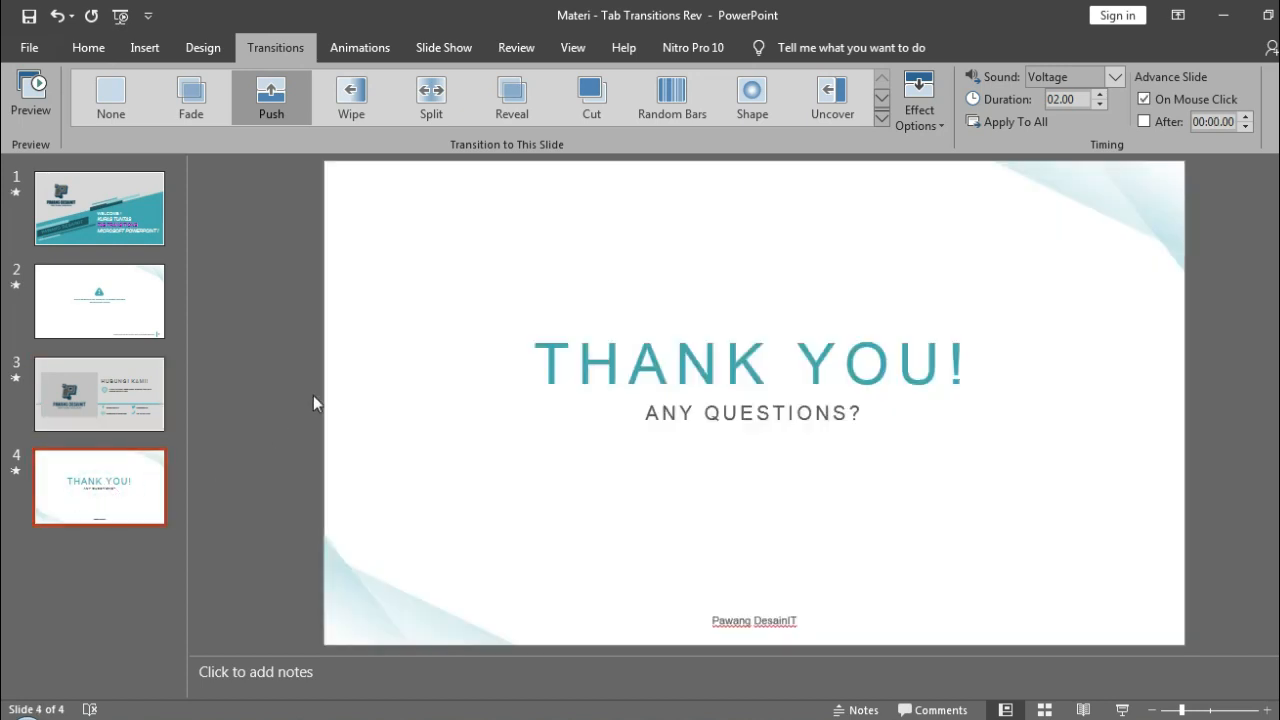
left_click(112, 213)
Turn on advancing on mouse click for slides 2 and 1, and turn off slide 1's automatic advance.
left_click(103, 291)
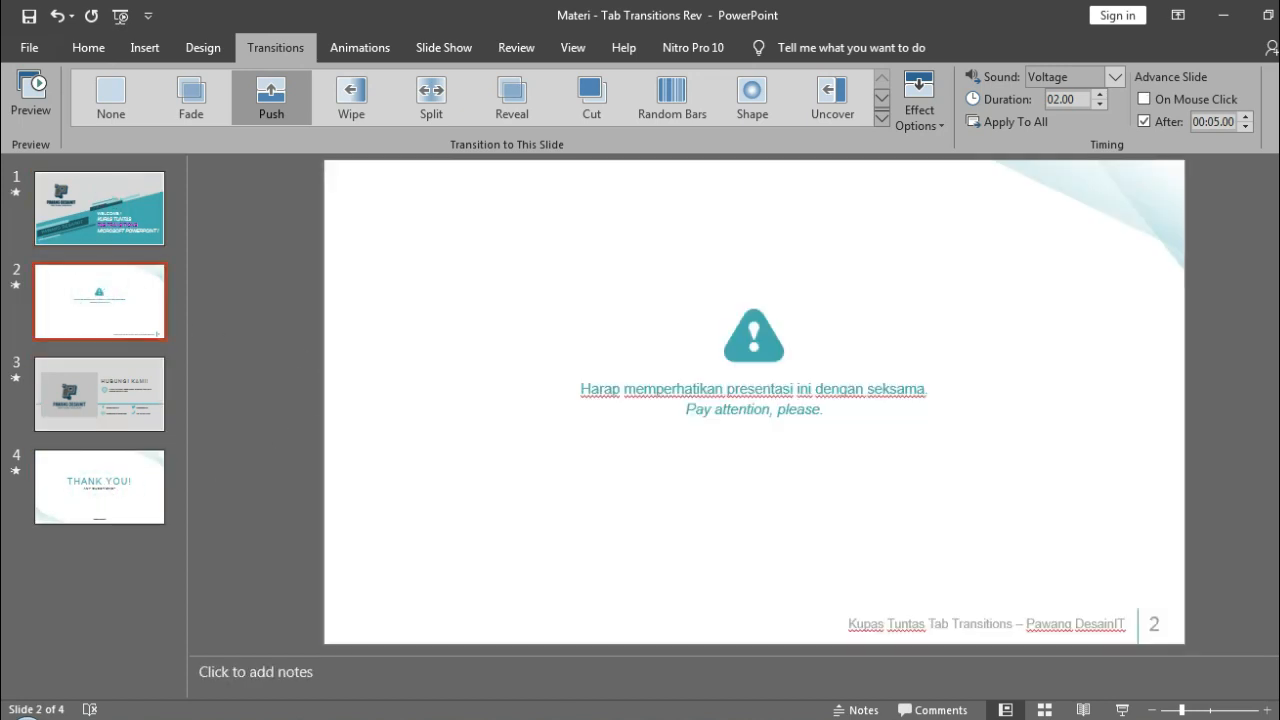
left_click(1144, 99)
left_click(95, 235)
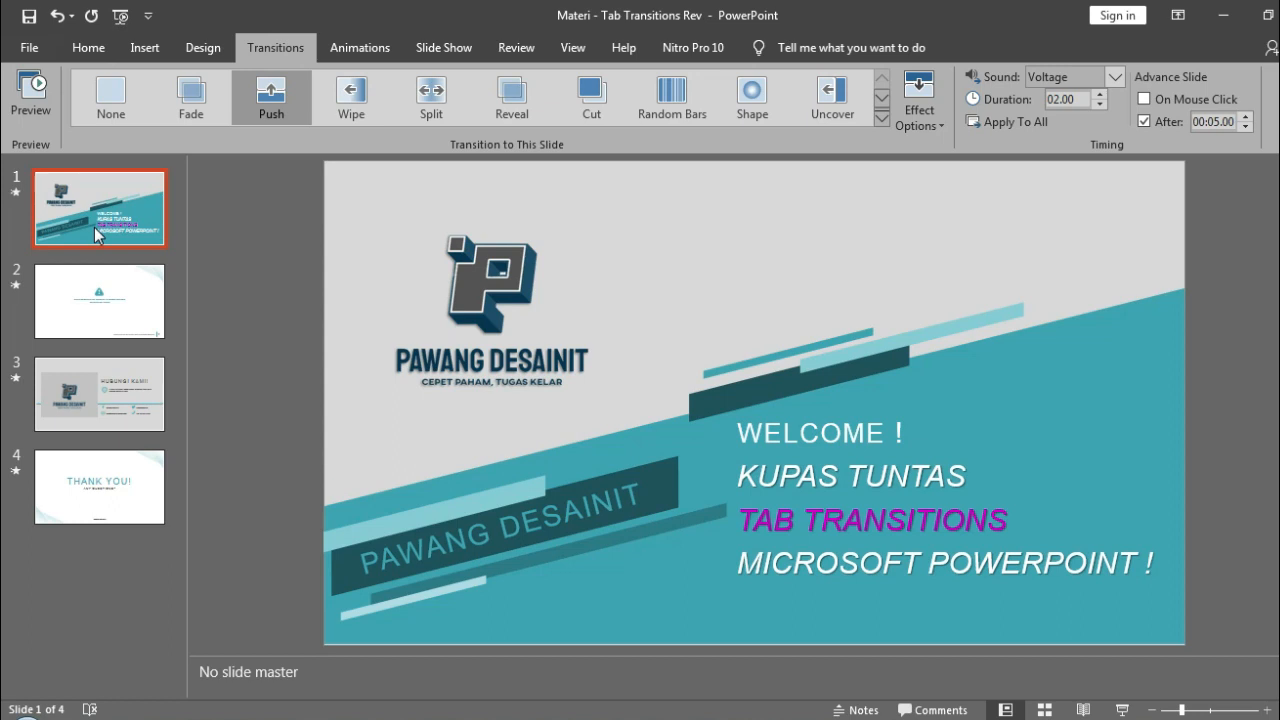
left_click(1144, 99)
left_click(1145, 121)
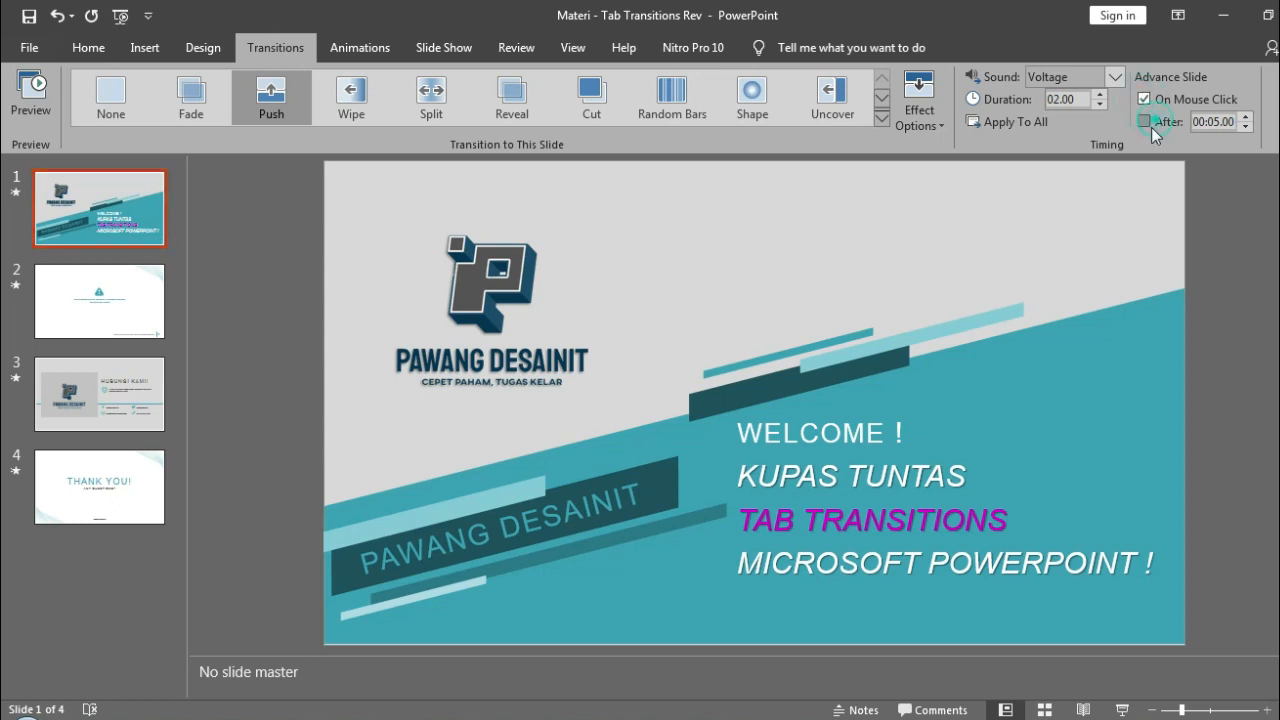
left_click(282, 287)
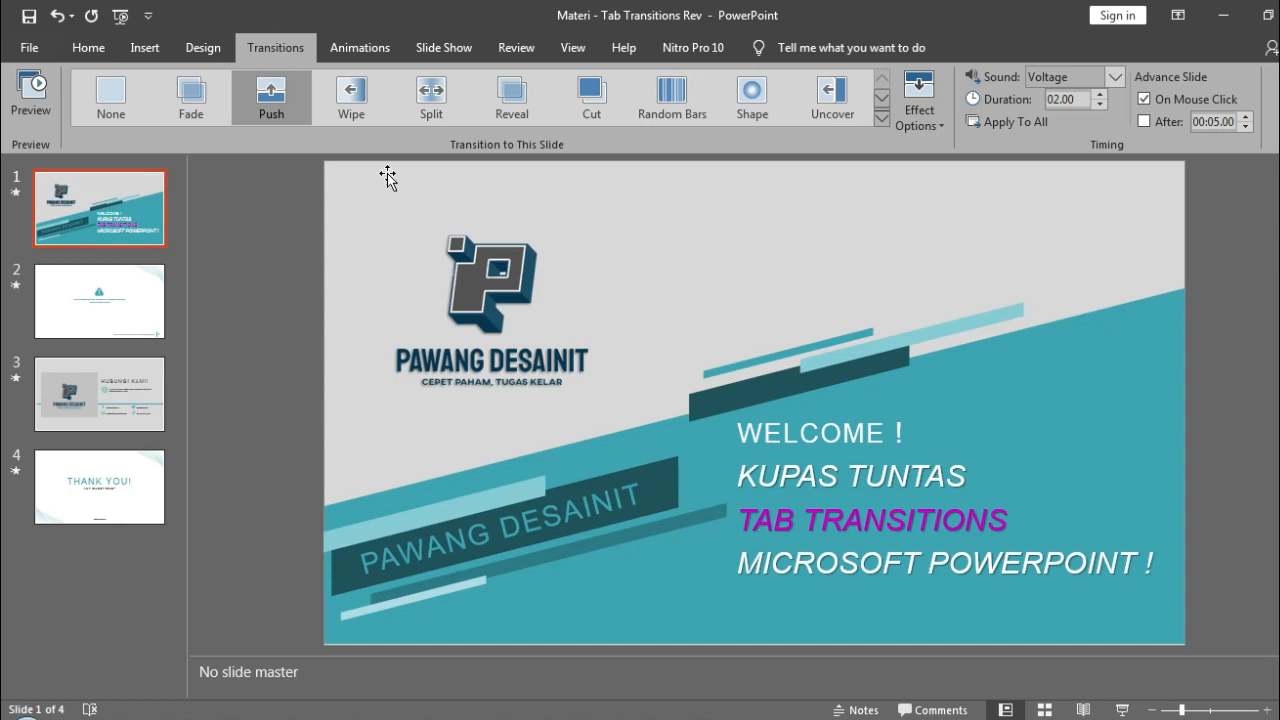
Remove the transition effect from slide 1 by setting it to None.
left_click(882, 119)
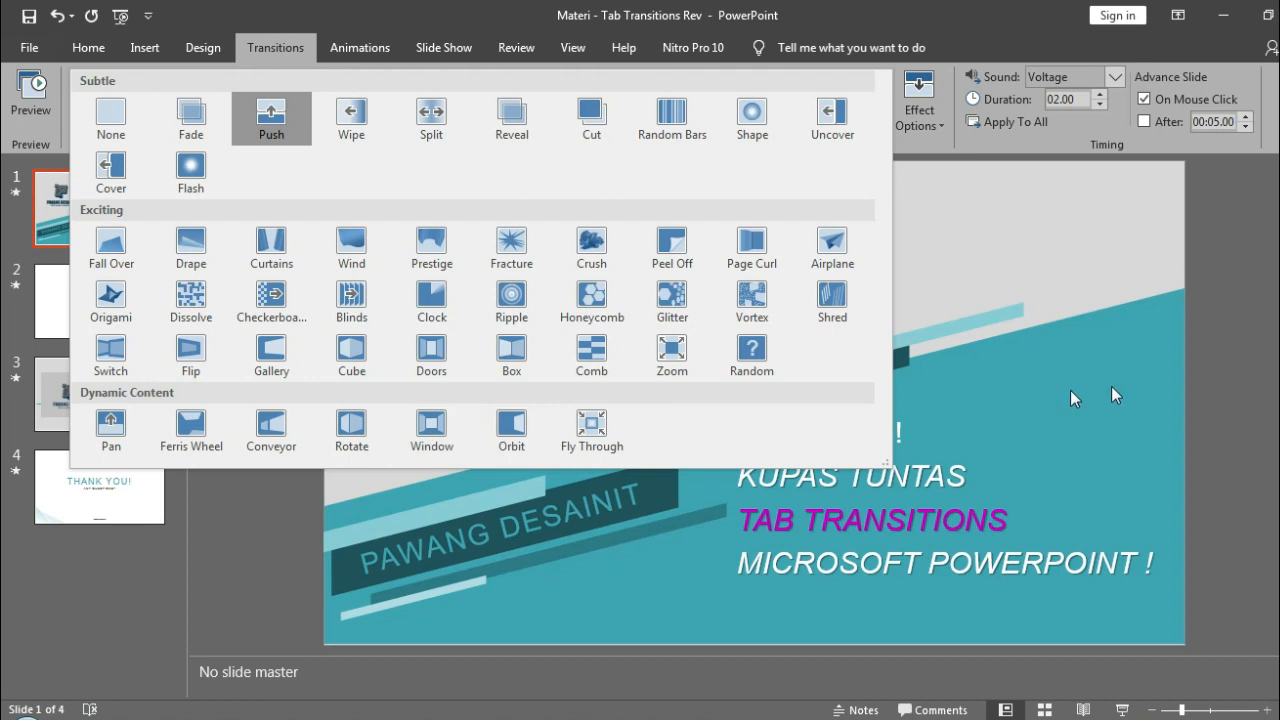
left_click(1244, 337)
left_click(88, 213)
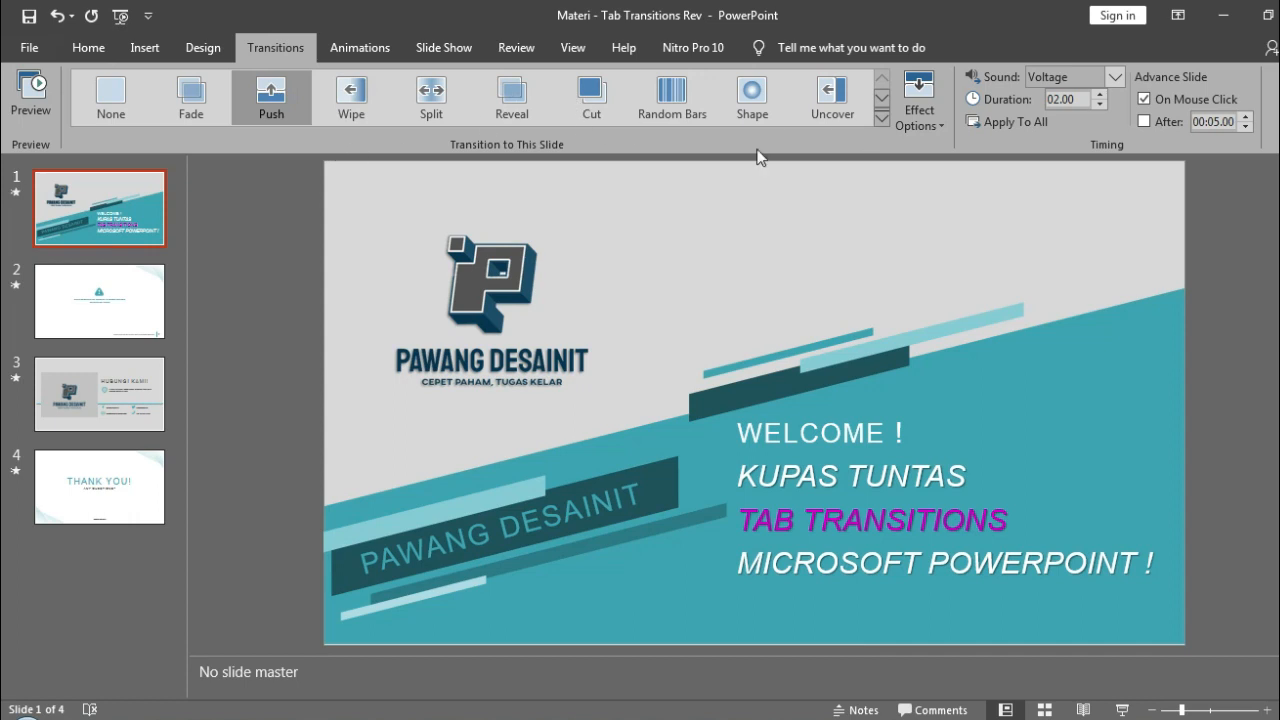
left_click(110, 100)
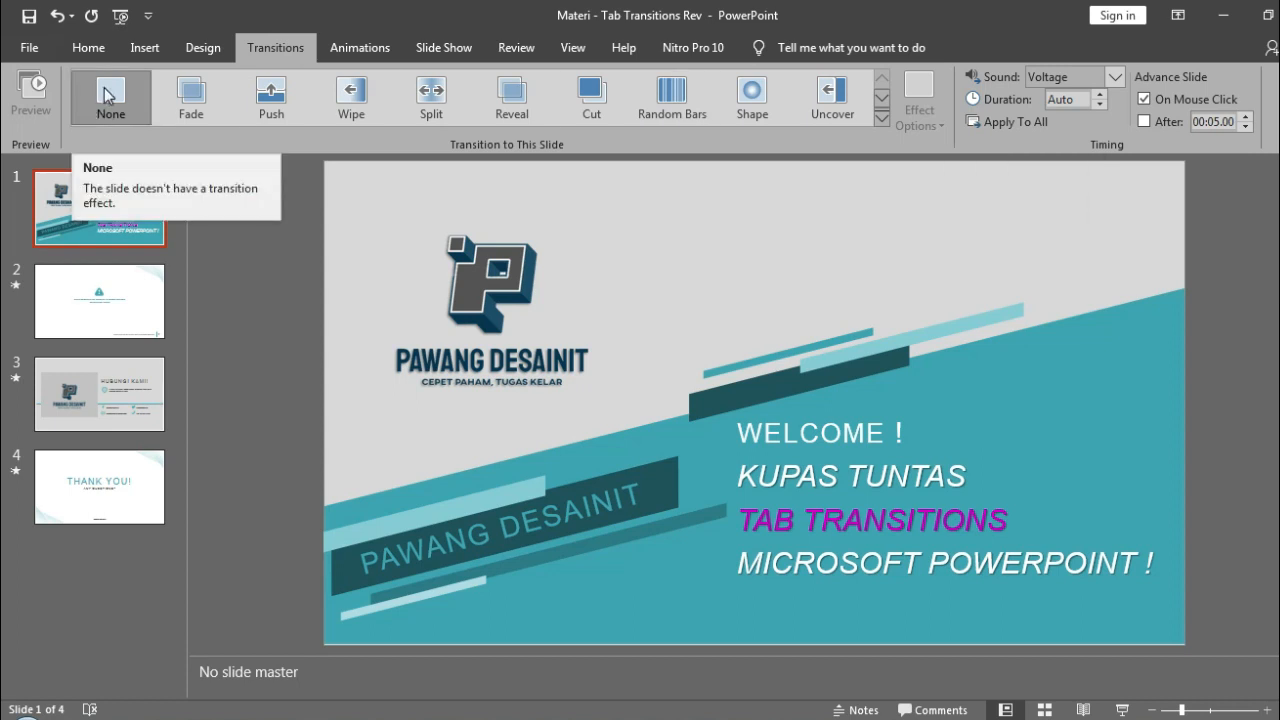
left_click(272, 250)
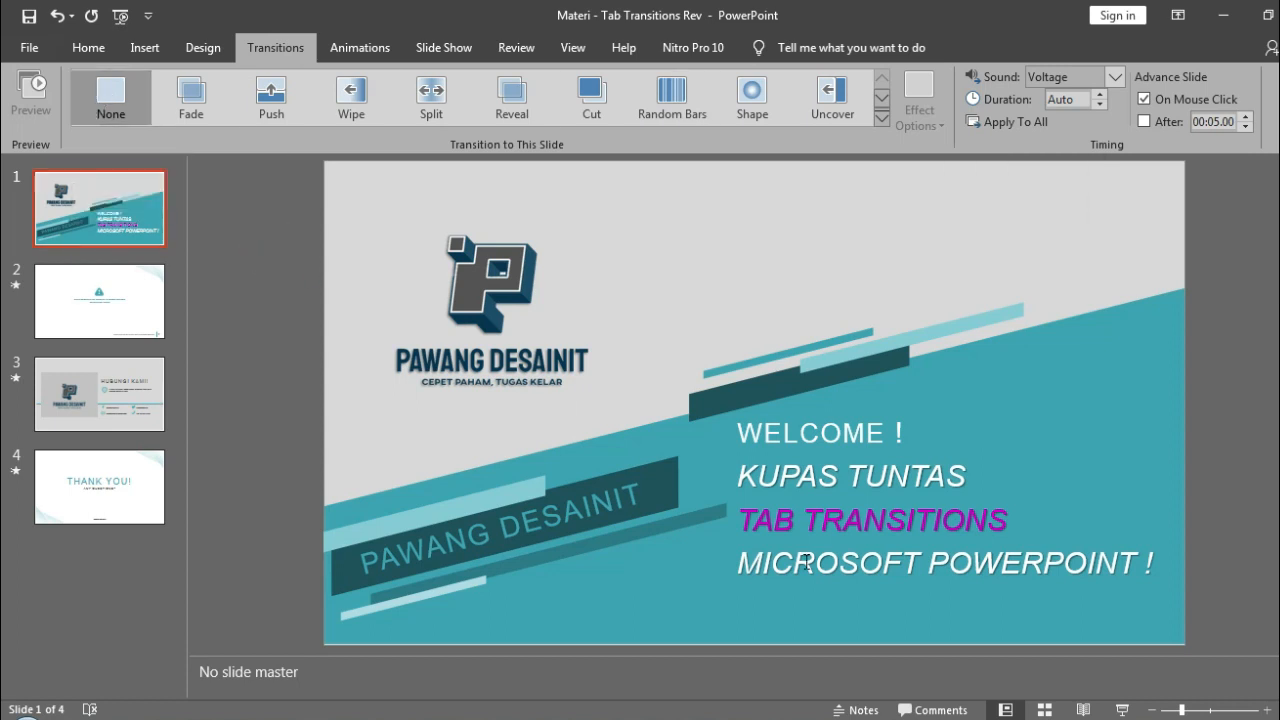
Play the slide show from slide 1 to slide 2 and back to check the removed transition, and exit to slide 1.
left_click(1122, 709)
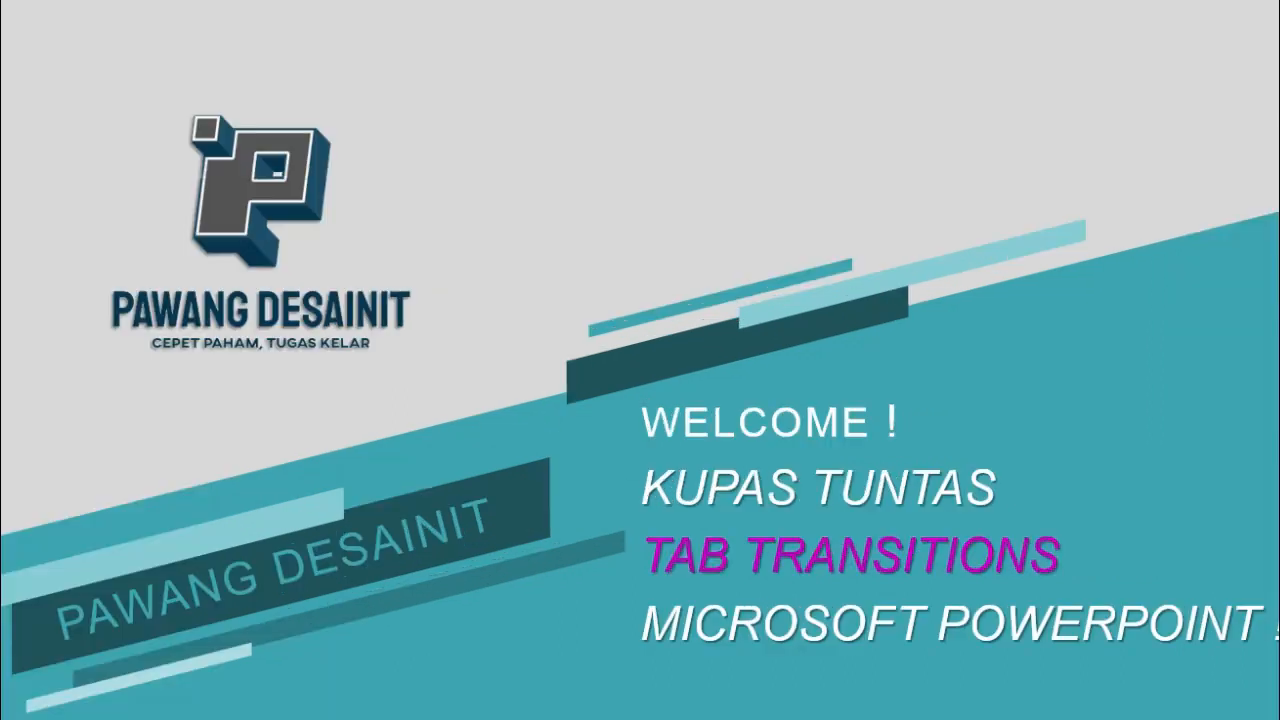
left_click(1163, 399)
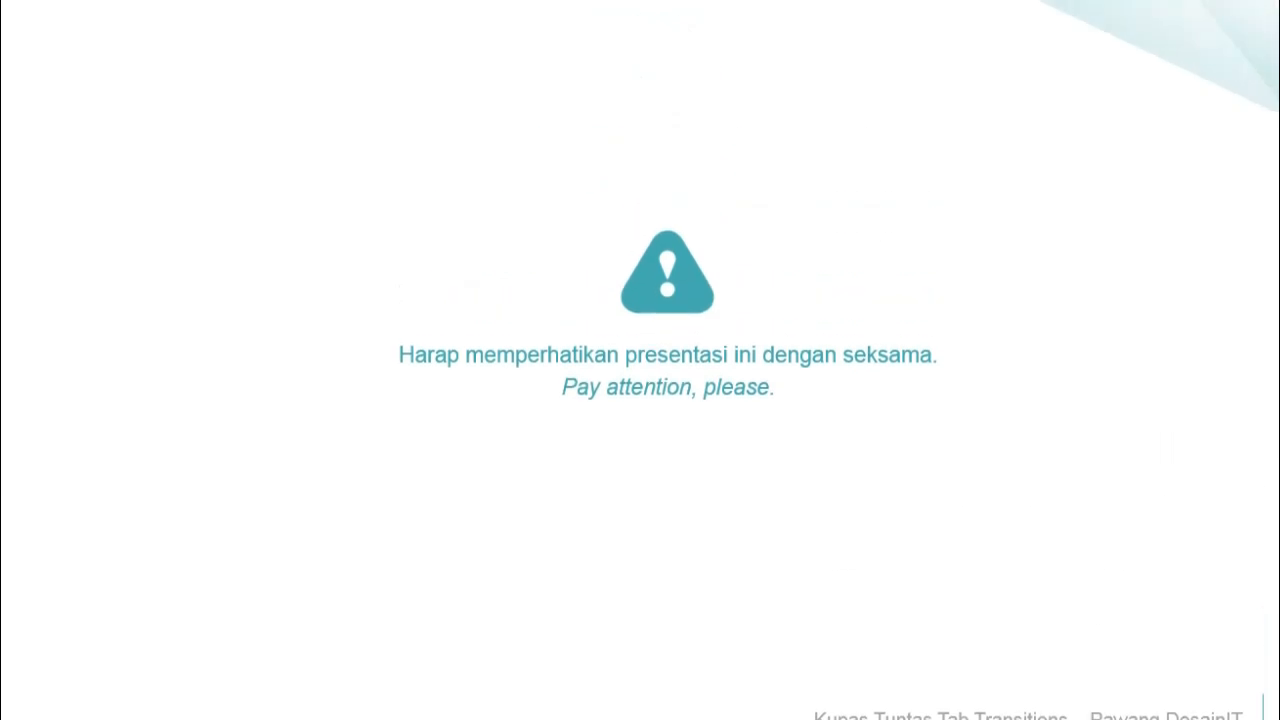
key("Left")
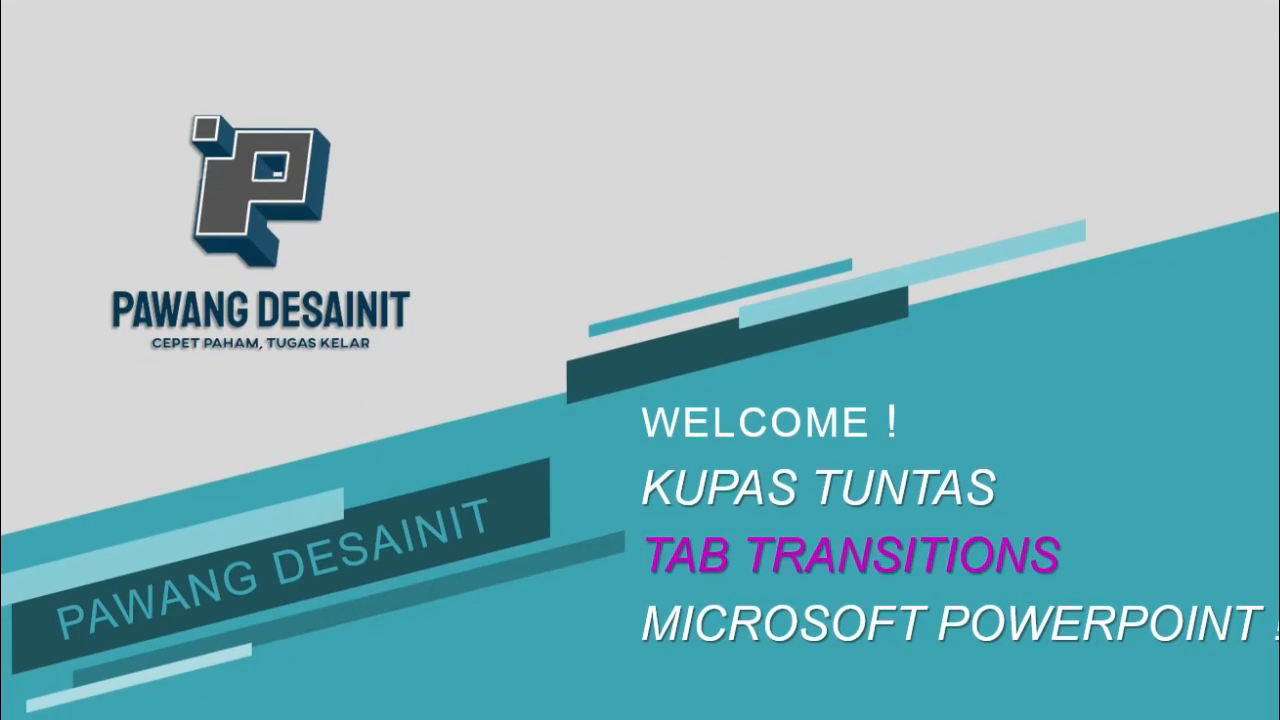
key("Escape")
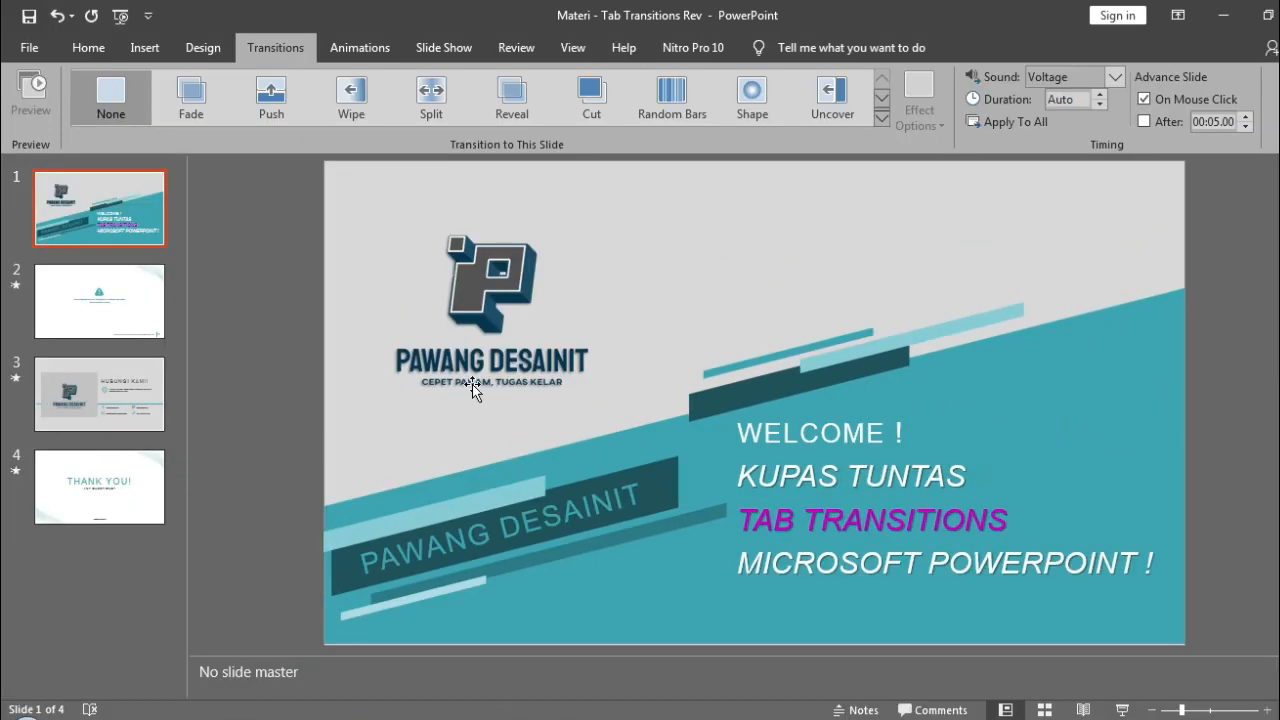
left_click(152, 326)
left_click(140, 235)
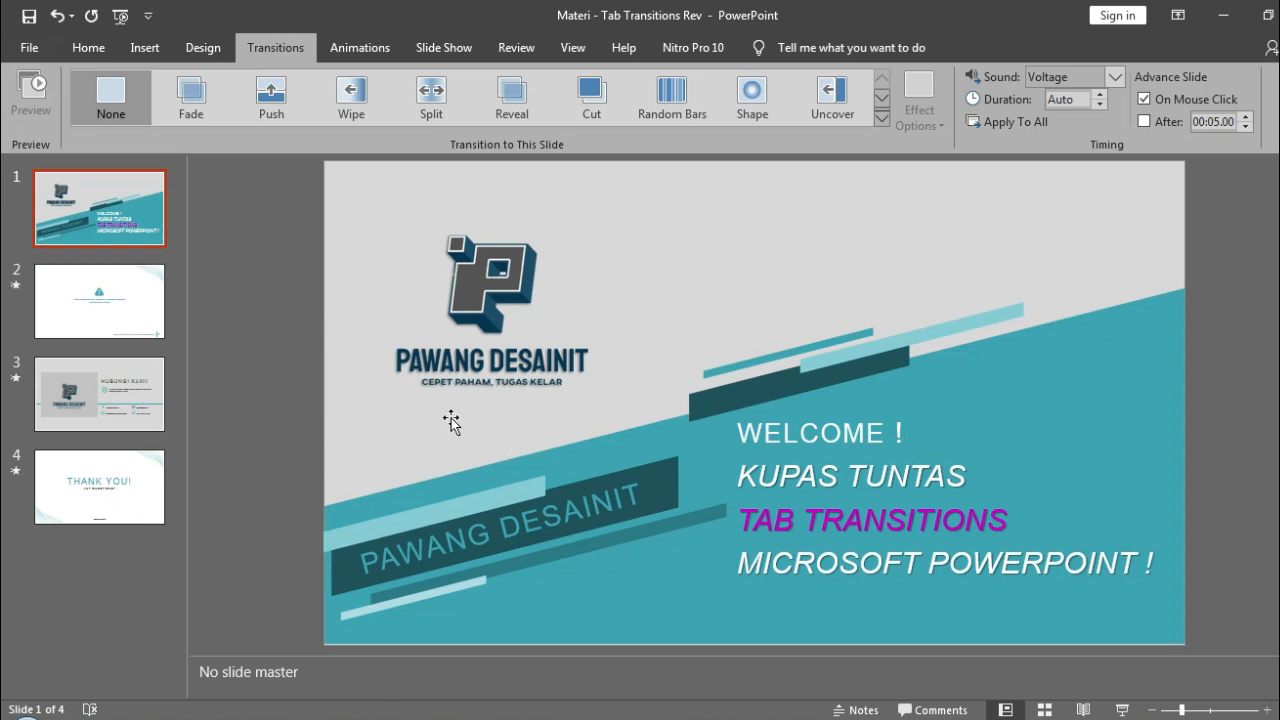
Apply the Fade transition to slide 1, and replace it with the Push transition.
left_click(193, 110)
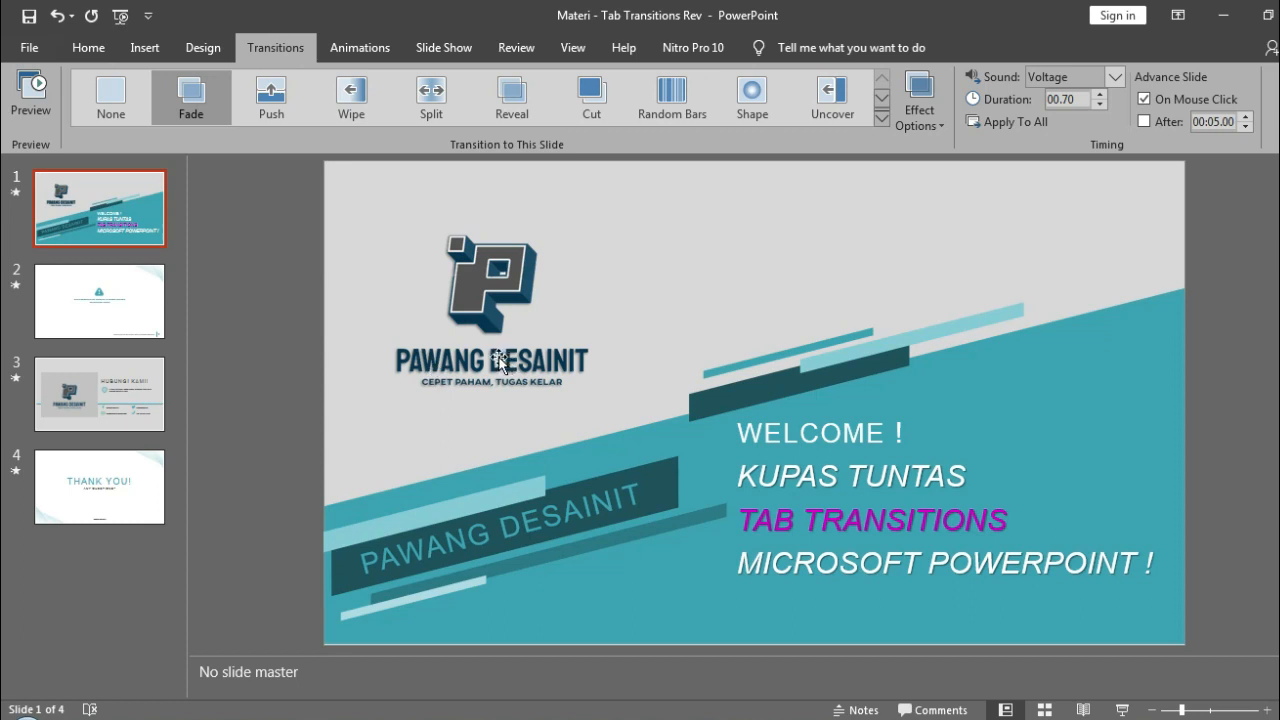
left_click(207, 119)
left_click(285, 111)
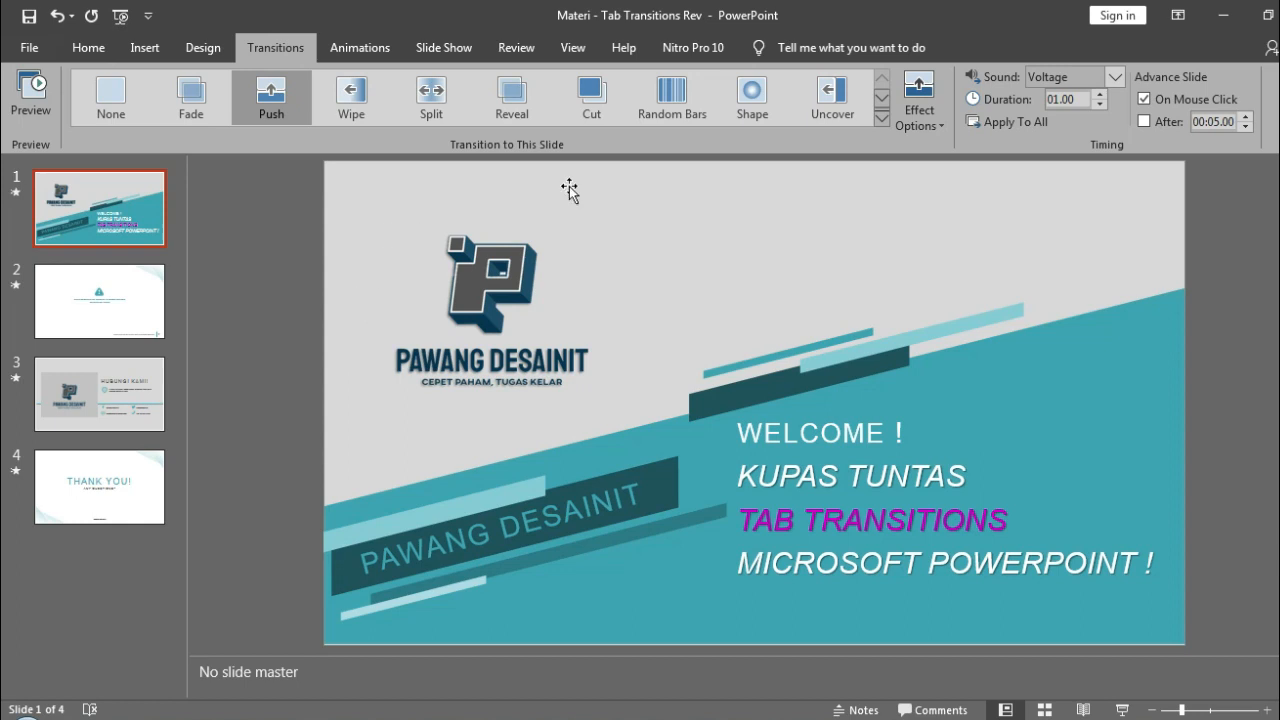
Try the From Left and From Top directions for slide 1's Push transition.
left_click(918, 100)
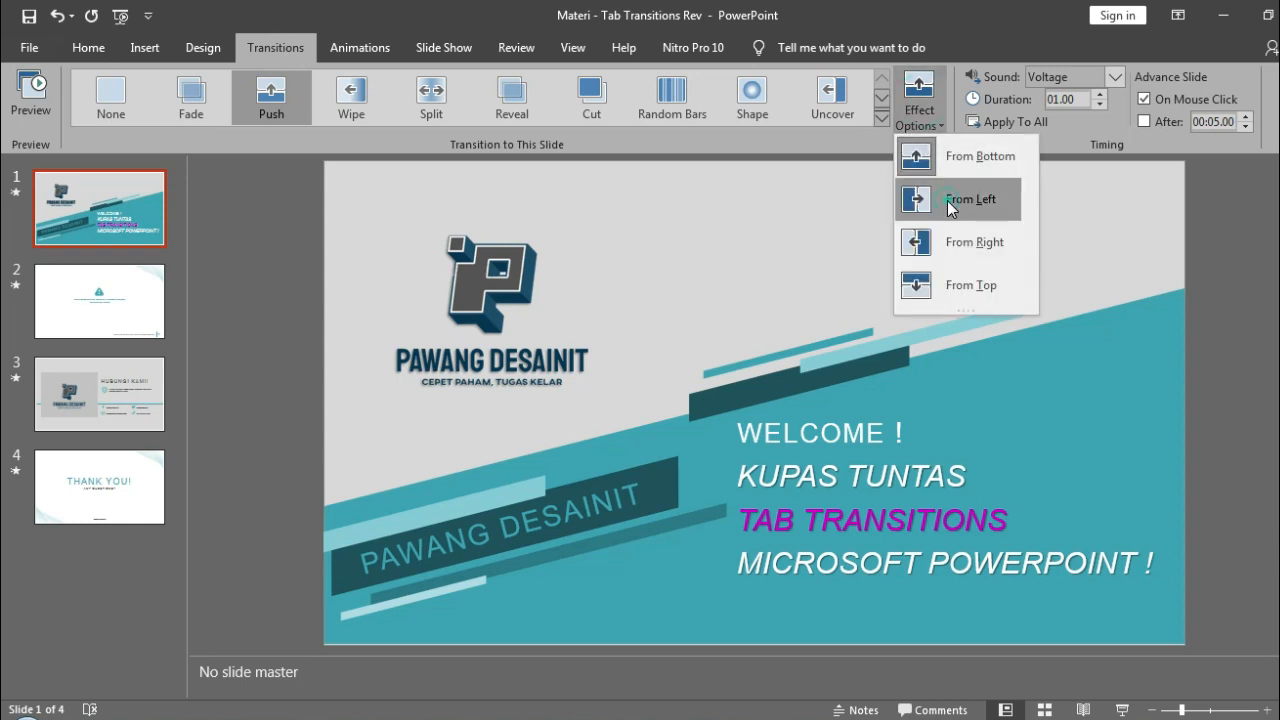
left_click(950, 203)
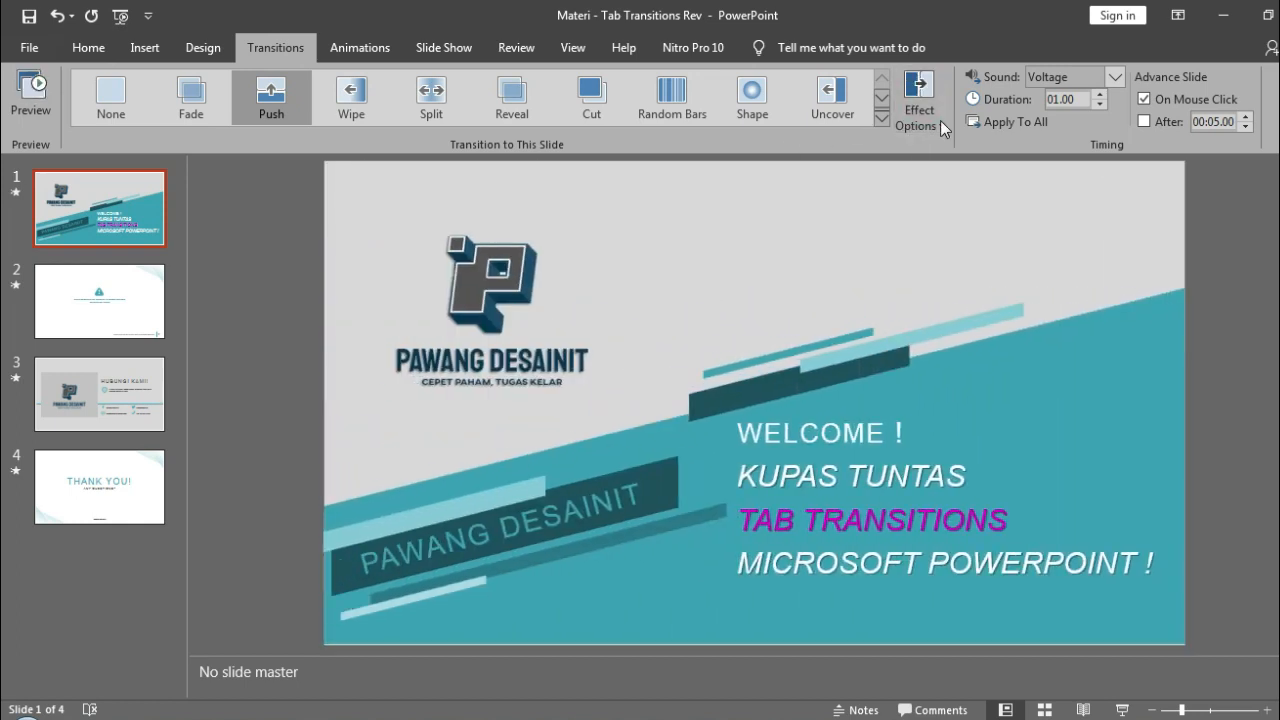
left_click(940, 120)
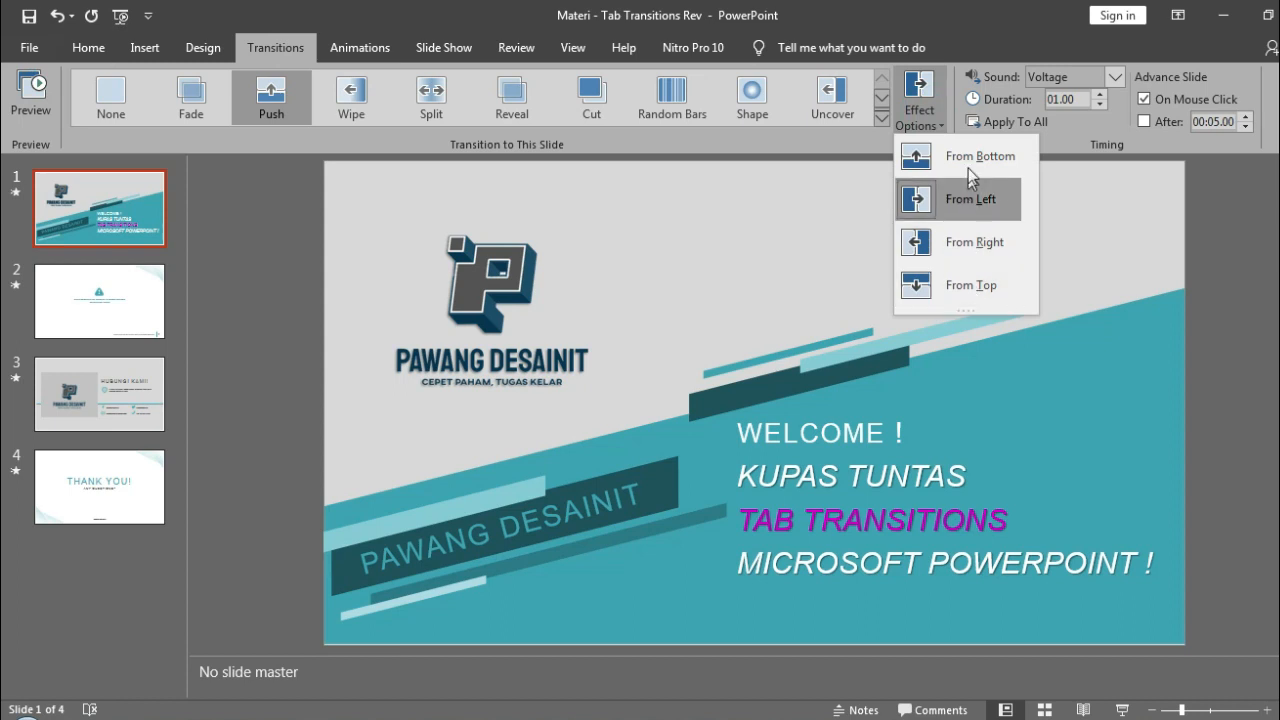
left_click(979, 294)
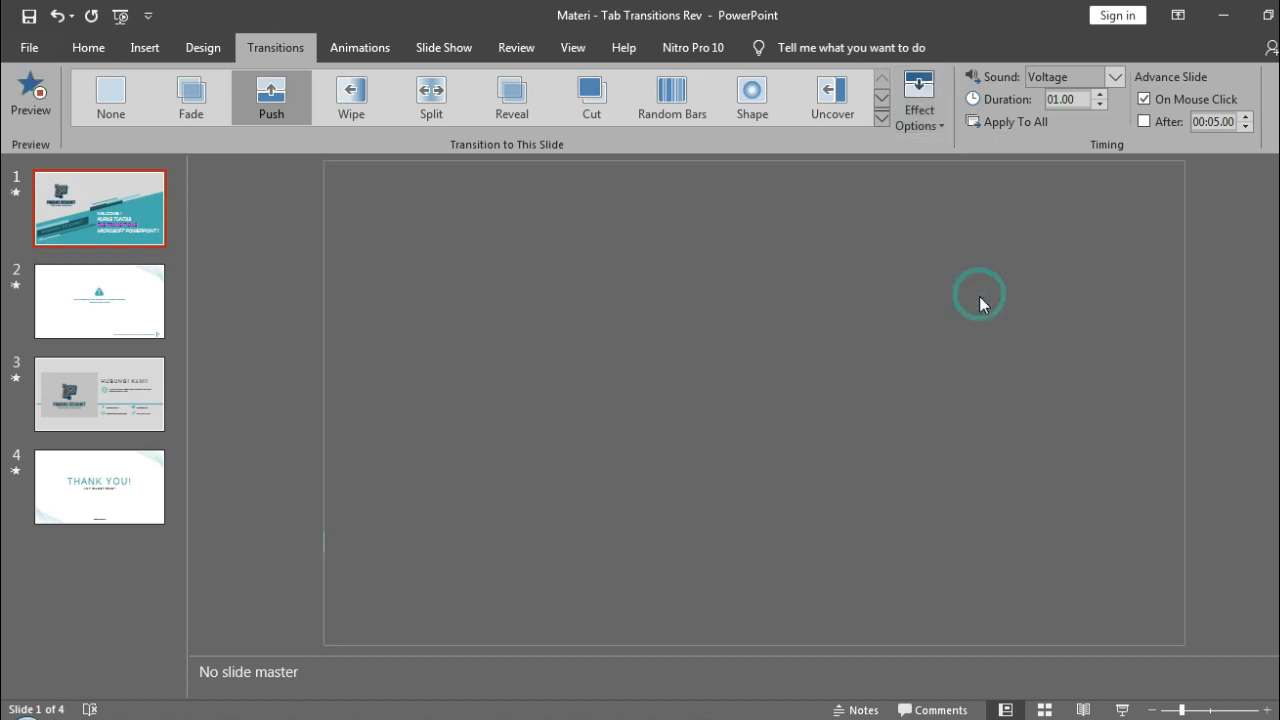
left_click(932, 120)
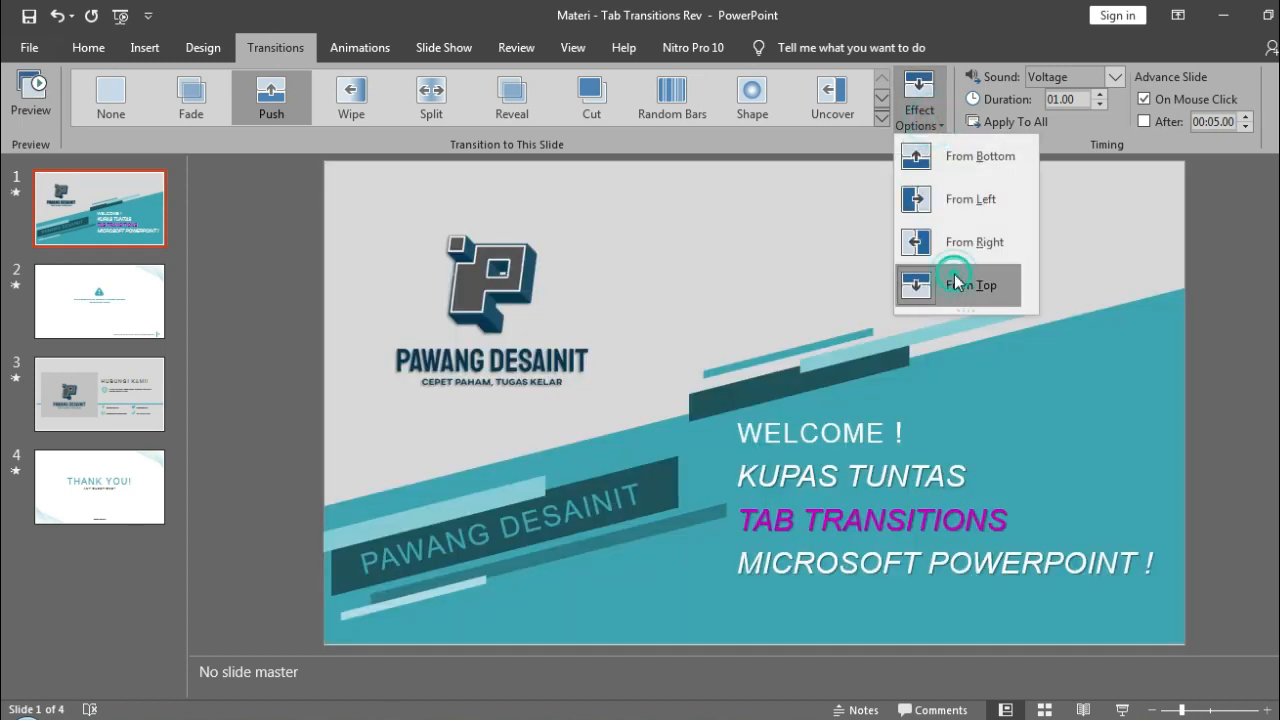
left_click(955, 283)
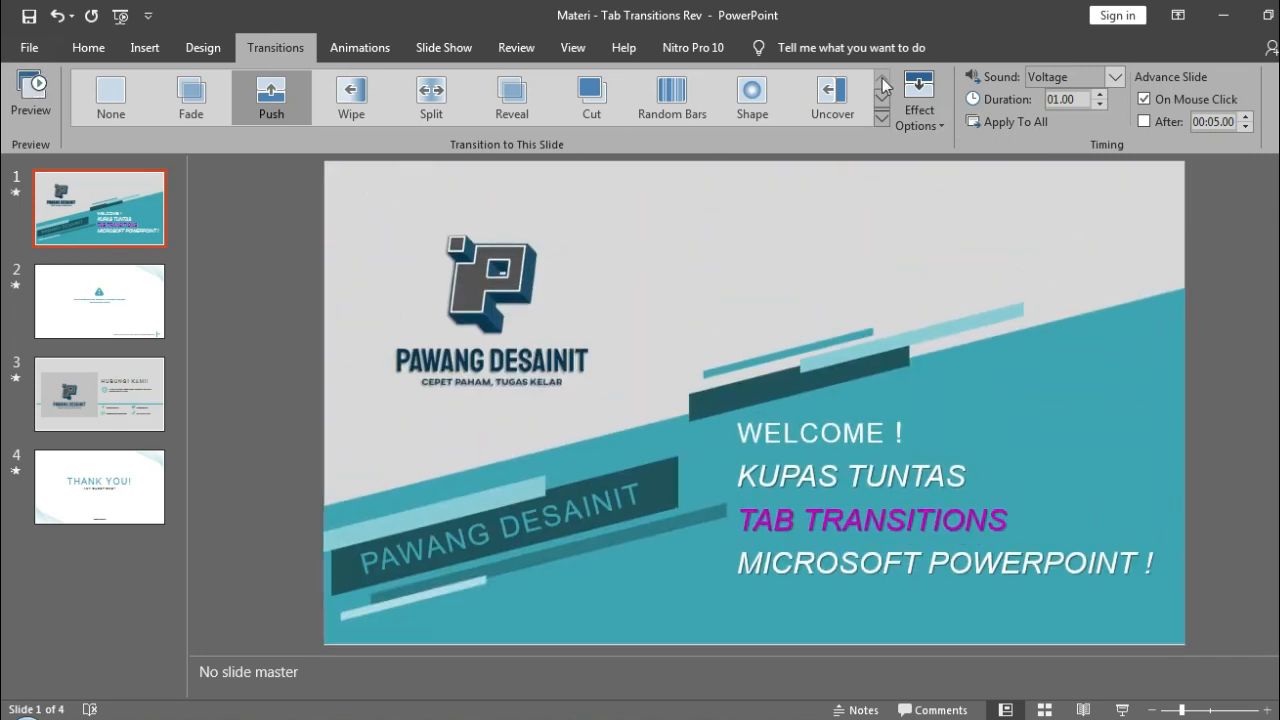
Apply the Wipe transition to slide 1 and try its From Top-Right and From Bottom-Left directions.
left_click(349, 97)
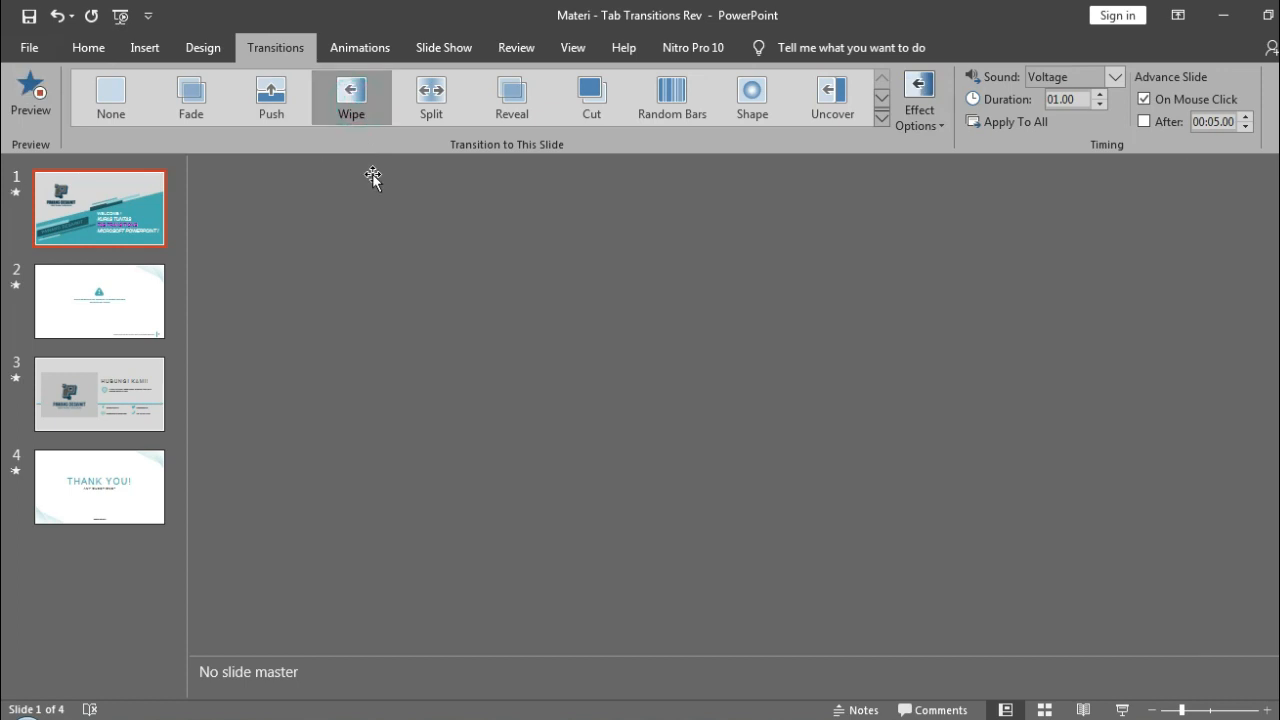
key("ctrl+z")
key("ctrl+y")
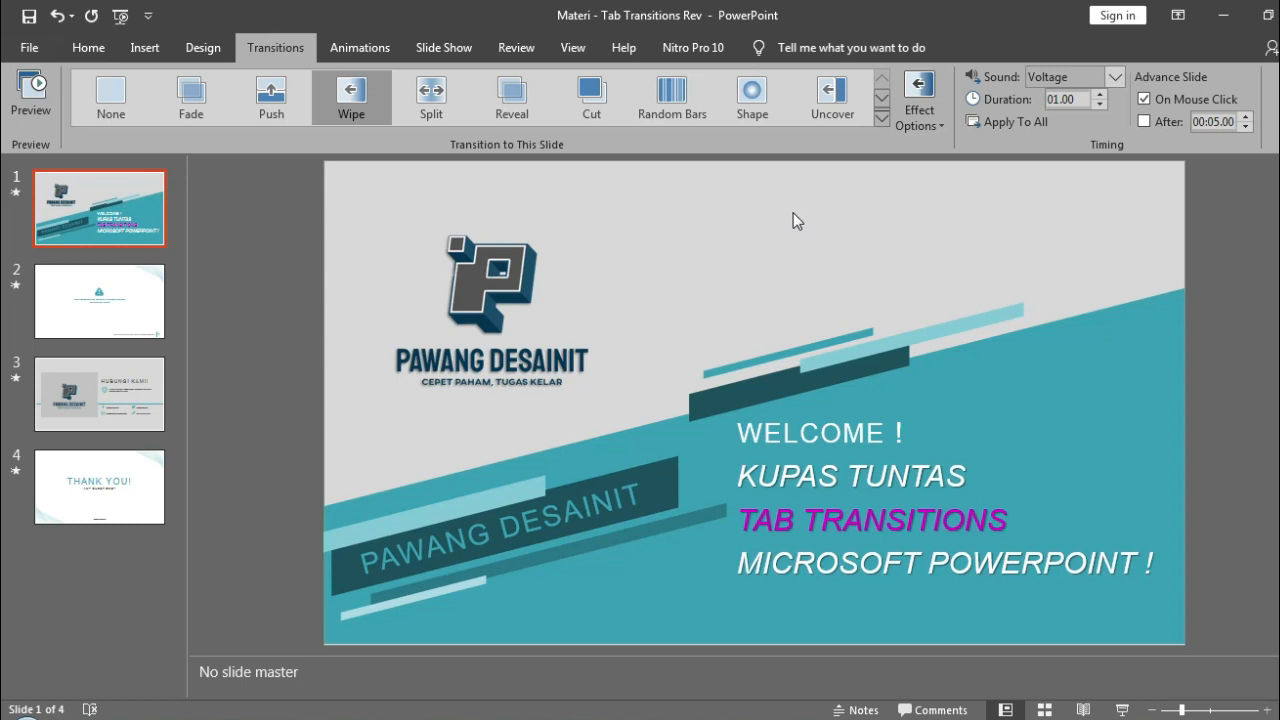
left_click(920, 110)
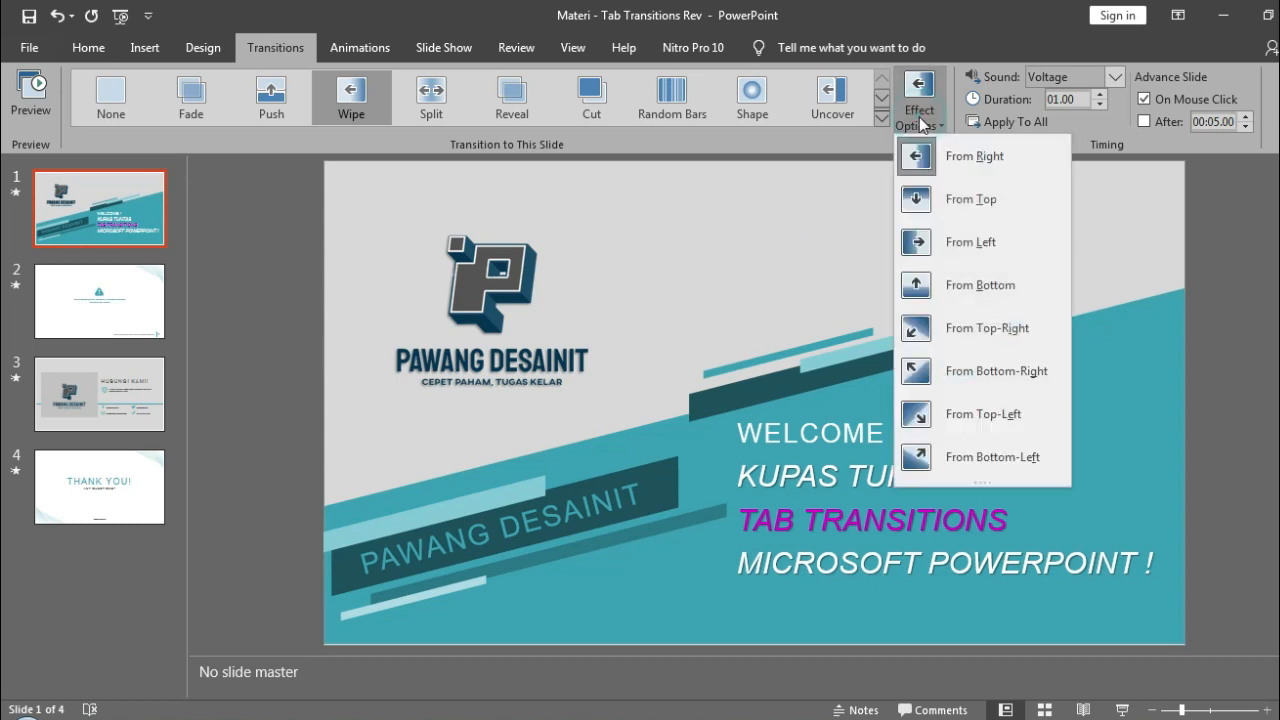
left_click(980, 330)
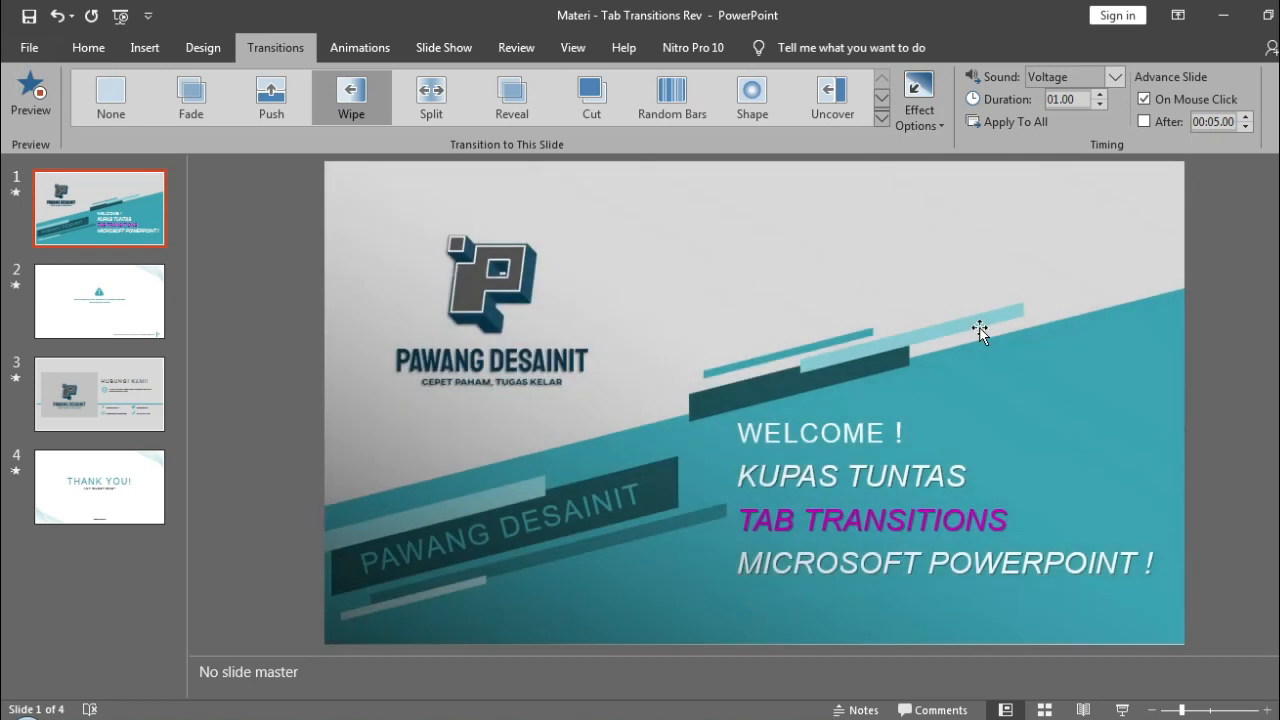
left_click(919, 100)
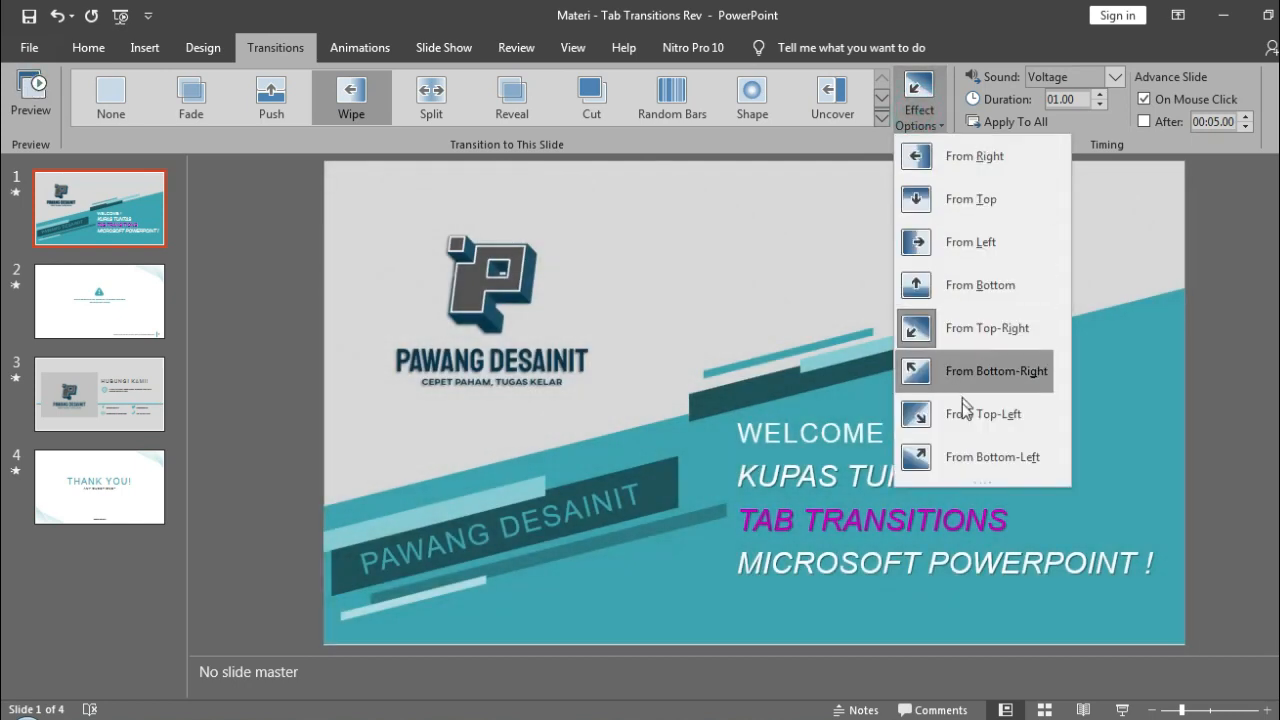
left_click(963, 458)
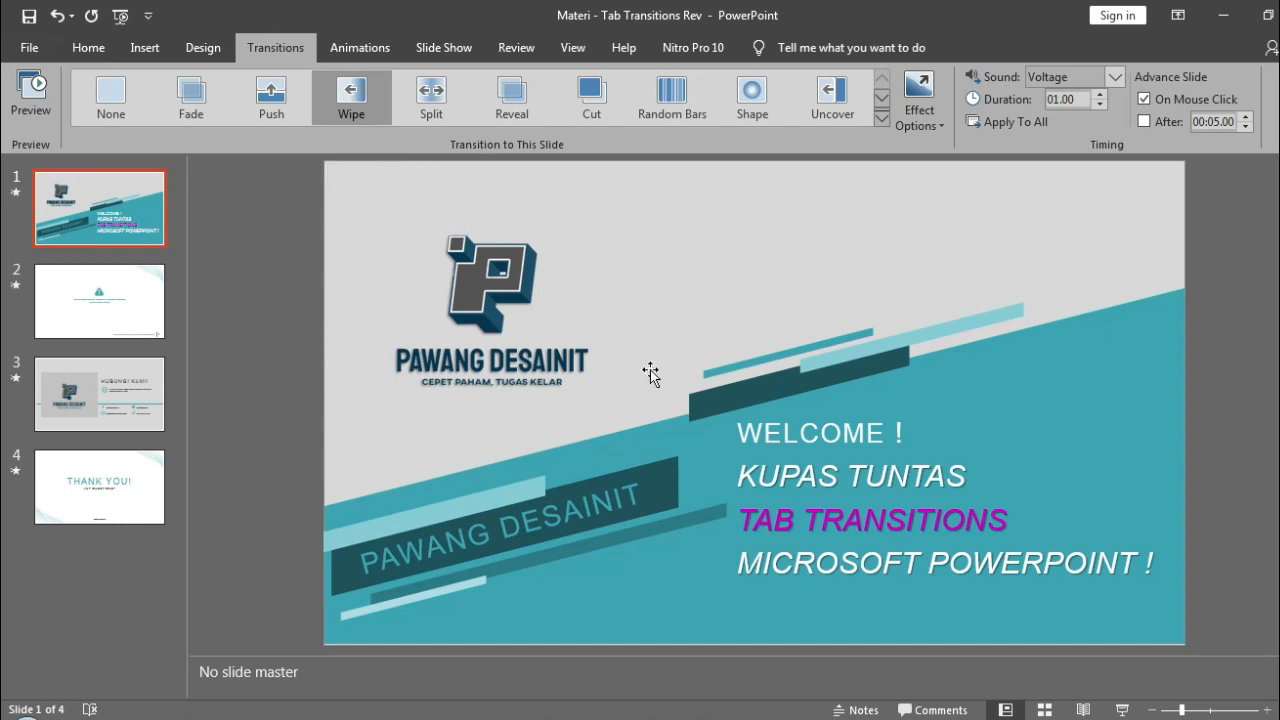
Apply the Split transition to slide 1 and try its Horizontal In, Horizontal Out and Vertical In options.
left_click(440, 104)
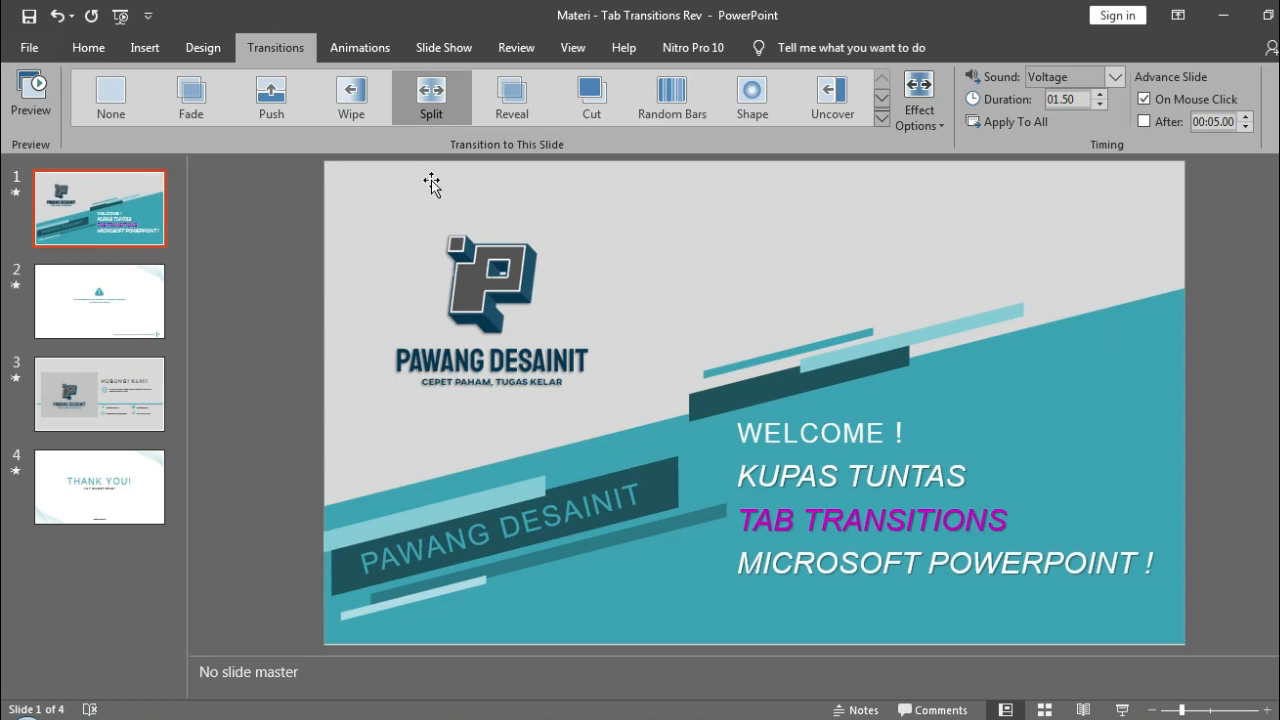
left_click(912, 125)
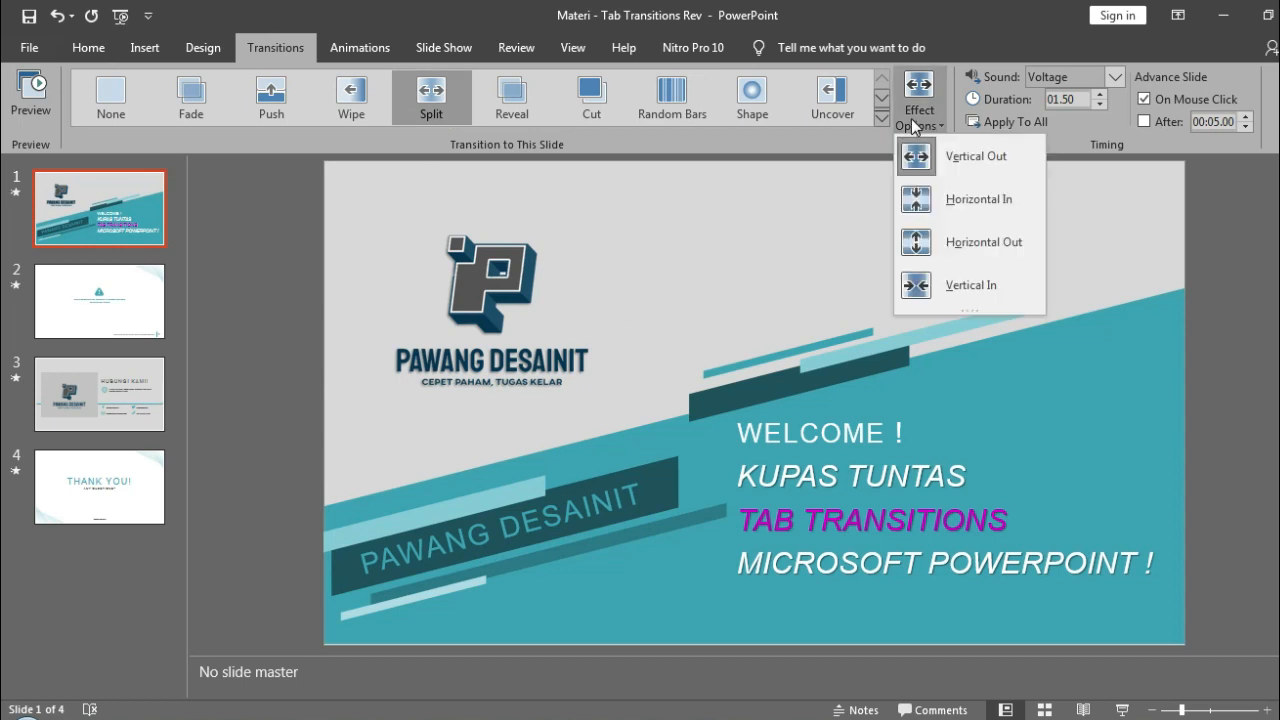
left_click(941, 200)
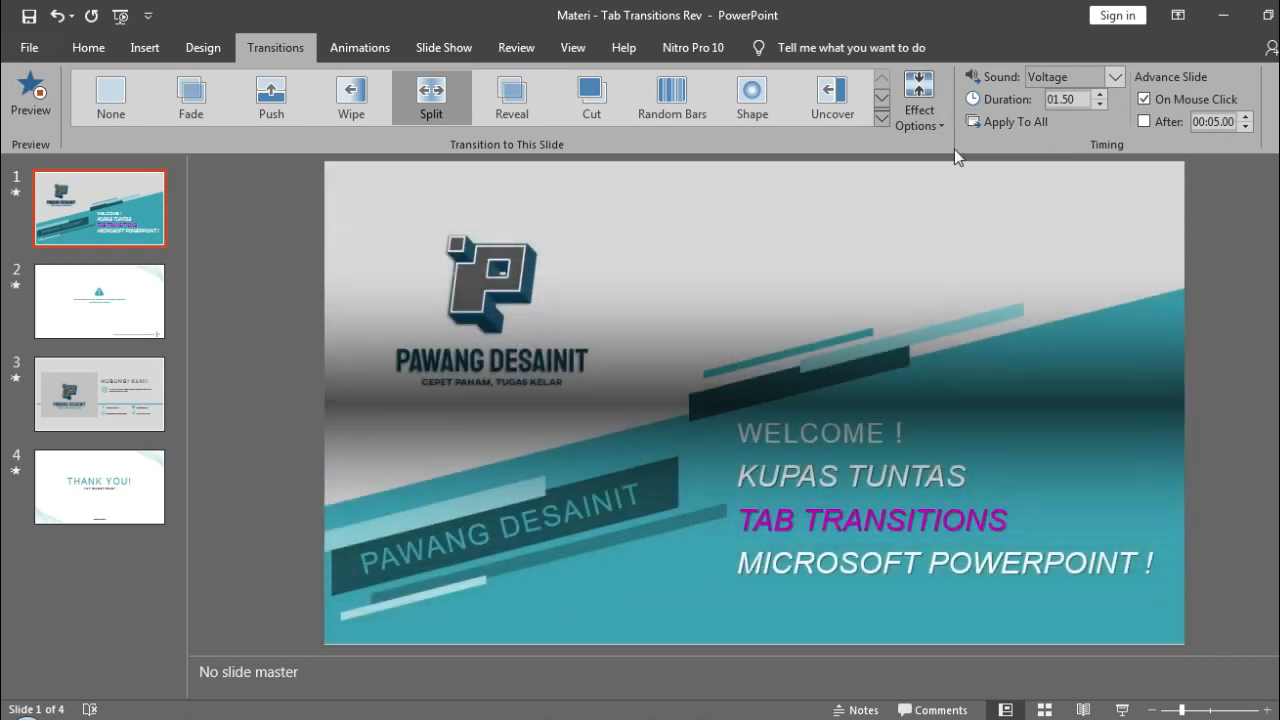
left_click(918, 105)
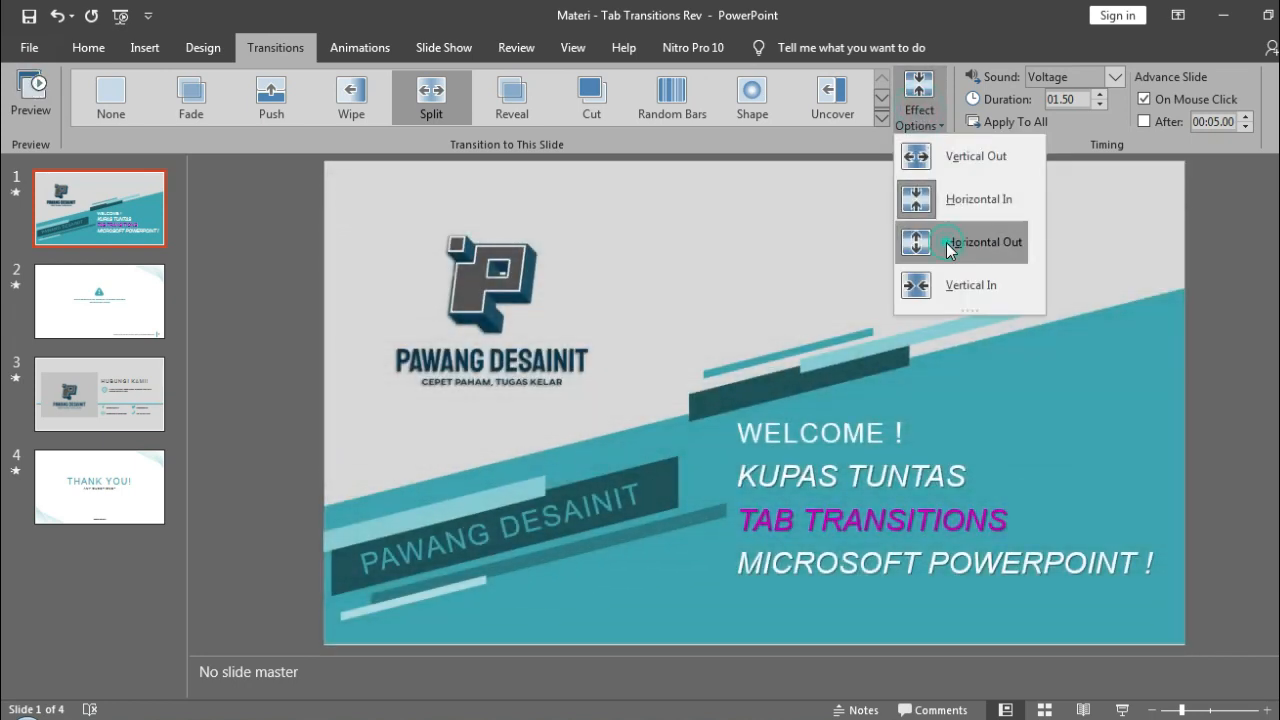
left_click(948, 246)
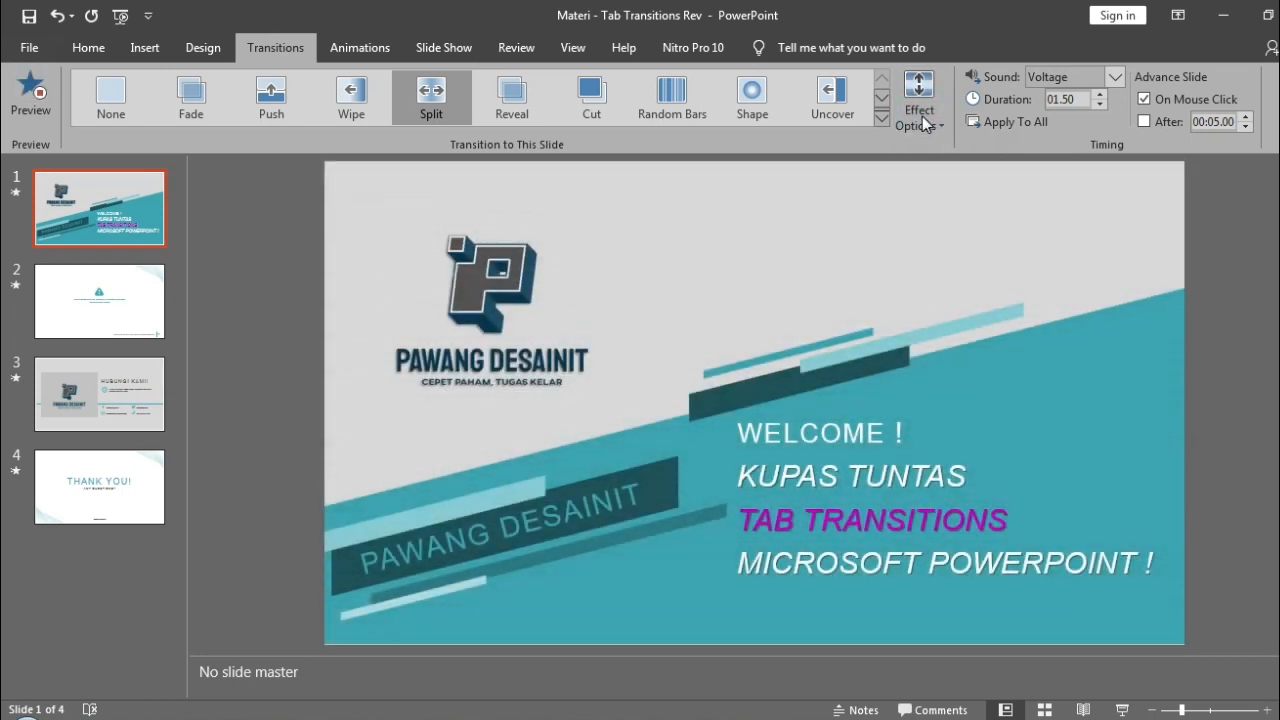
left_click(923, 120)
left_click(981, 281)
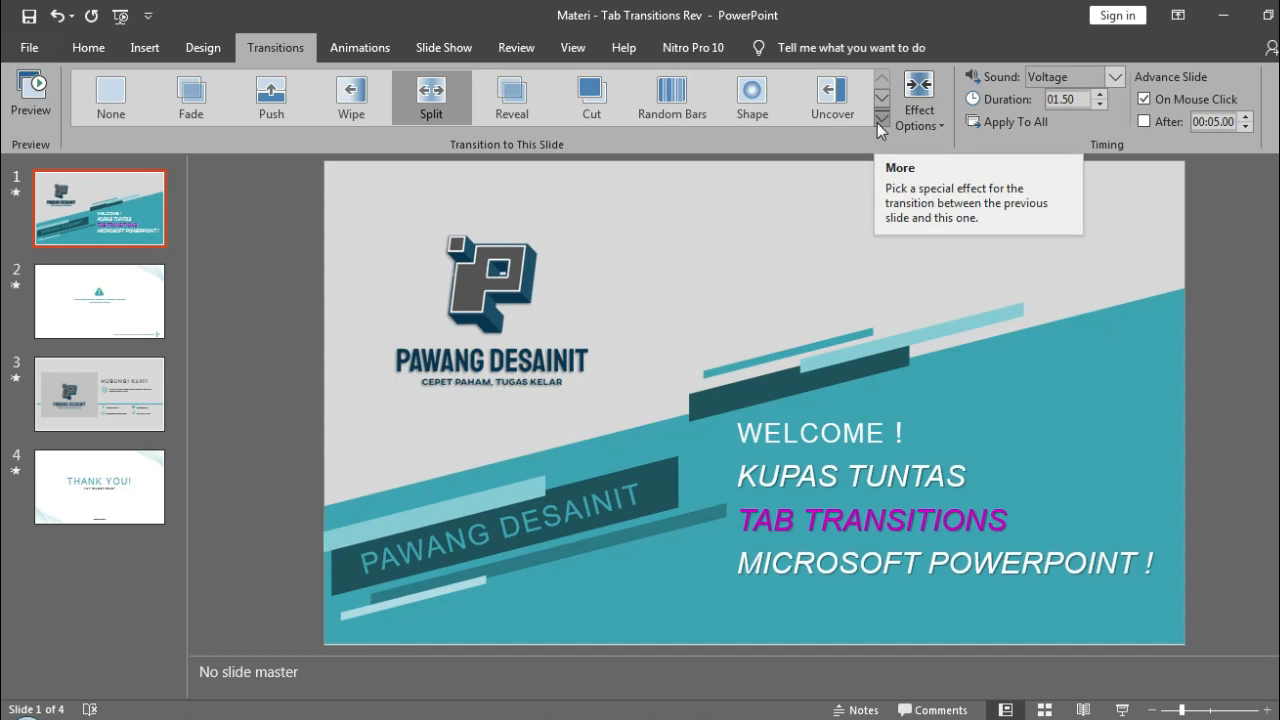
Apply the Reveal transition to slide 1.
left_click(517, 113)
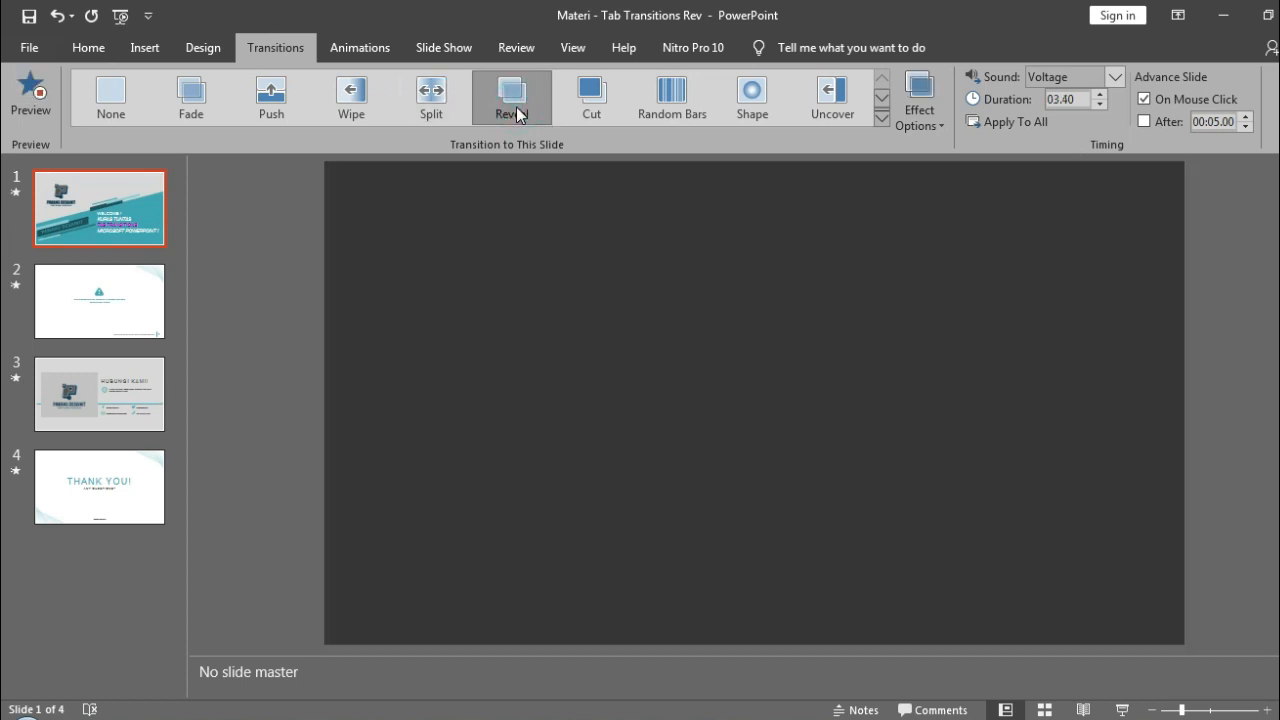